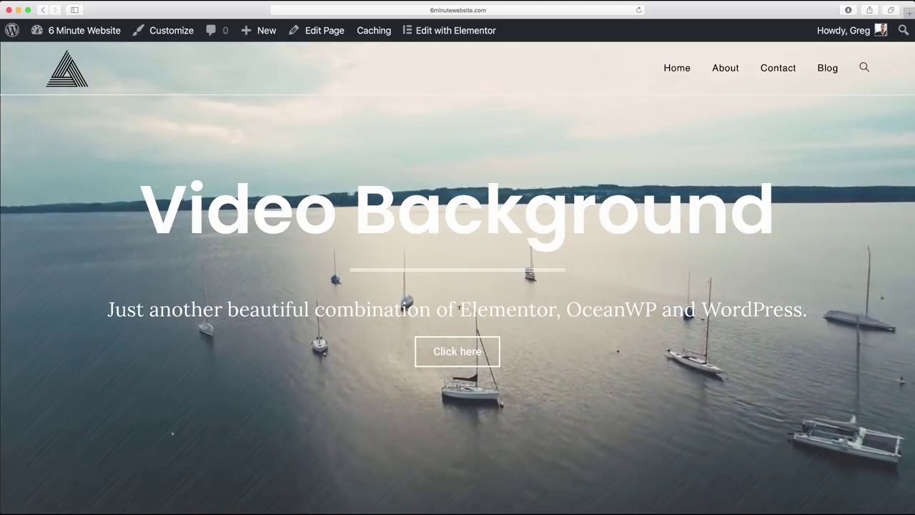
Open the About page in the WordPress admin page editor
{"action": "left_click_drag", "start_coordinate": [460, 309], "coordinate": [657, 309]}
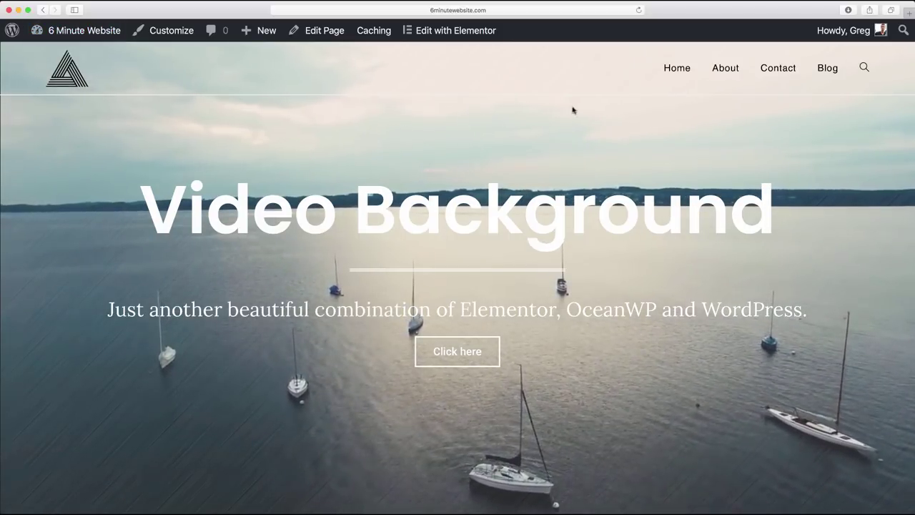
{"action": "left_click", "coordinate": [726, 69]}
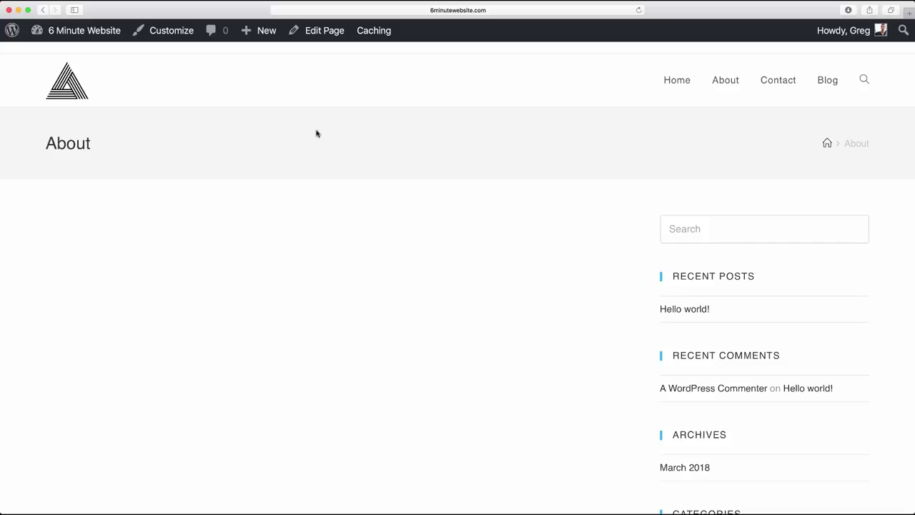
{"action": "left_click", "coordinate": [323, 30]}
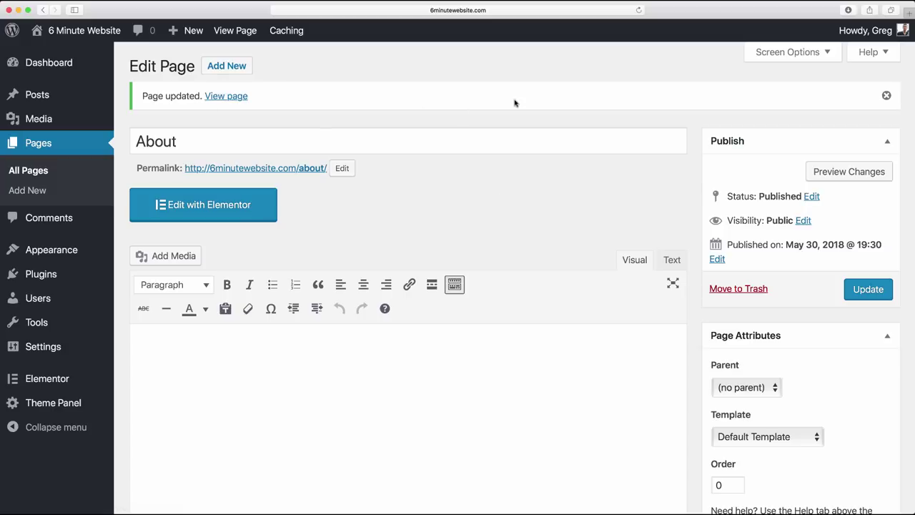
Set the About page template to Elementor Canvas
{"action": "scroll", "coordinate": [585, 175], "scroll_direction": "down", "scroll_amount": 3}
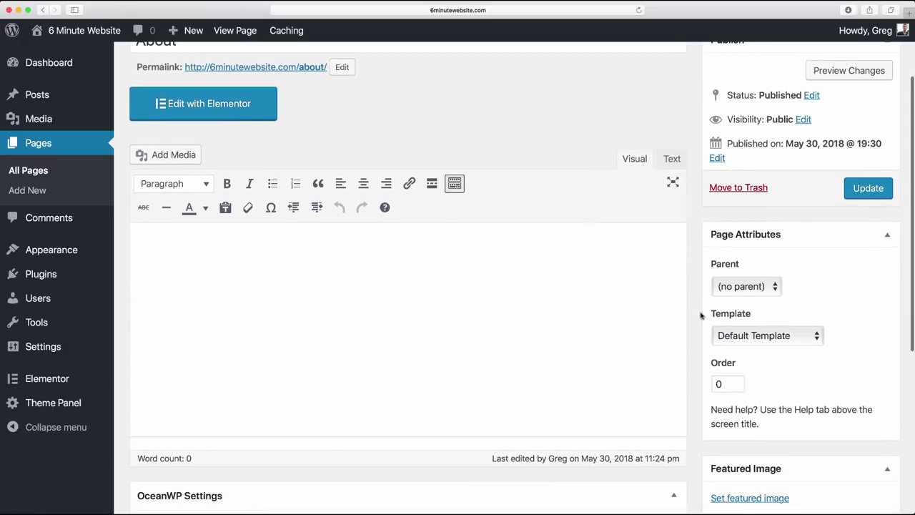
{"action": "left_click", "coordinate": [753, 335]}
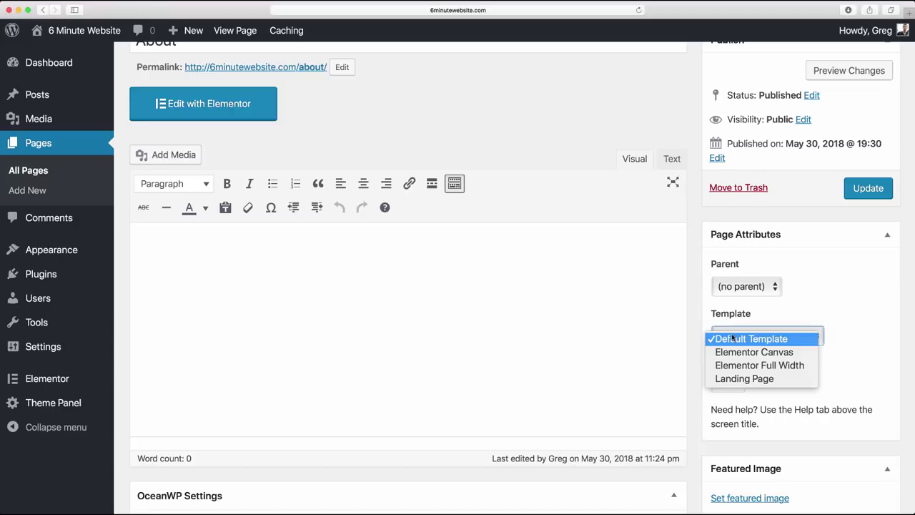
{"action": "left_click", "coordinate": [746, 354]}
{"action": "scroll", "coordinate": [787, 379], "scroll_direction": "down", "scroll_amount": 7}
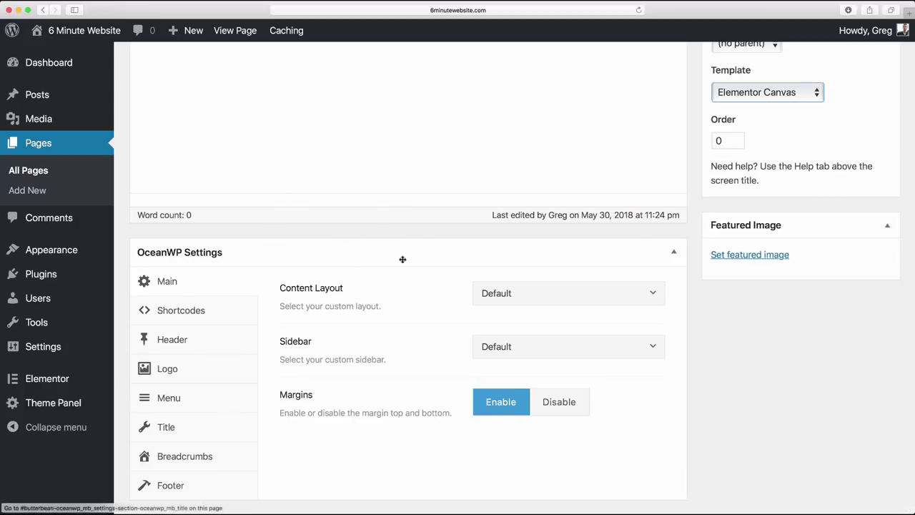
{"action": "scroll", "coordinate": [717, 347], "scroll_direction": "up", "scroll_amount": 5}
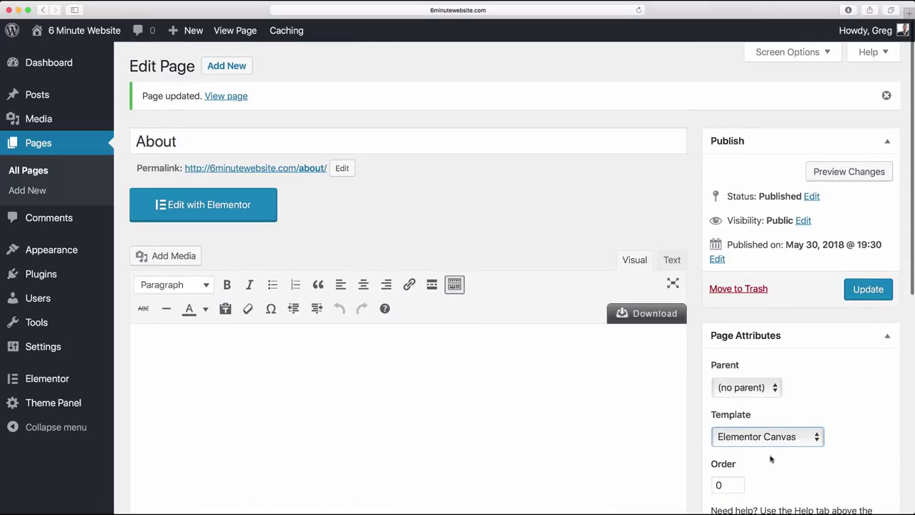
Revert the template to Default, use a Full Width content layout and disable margins
{"action": "left_click", "coordinate": [769, 437]}
{"action": "left_click", "coordinate": [753, 427]}
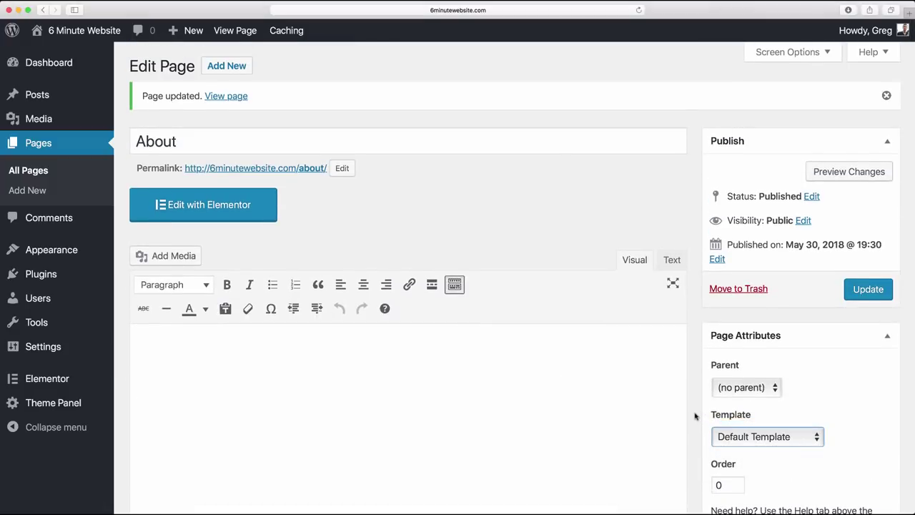
{"action": "scroll", "coordinate": [698, 417], "scroll_direction": "down", "scroll_amount": 4}
{"action": "scroll", "coordinate": [695, 415], "scroll_direction": "down", "scroll_amount": 3}
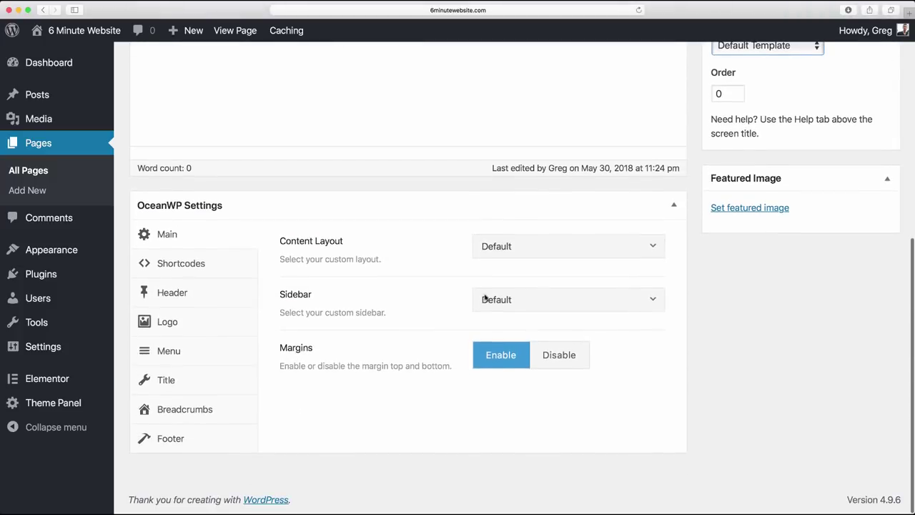
{"action": "left_click", "coordinate": [498, 246]}
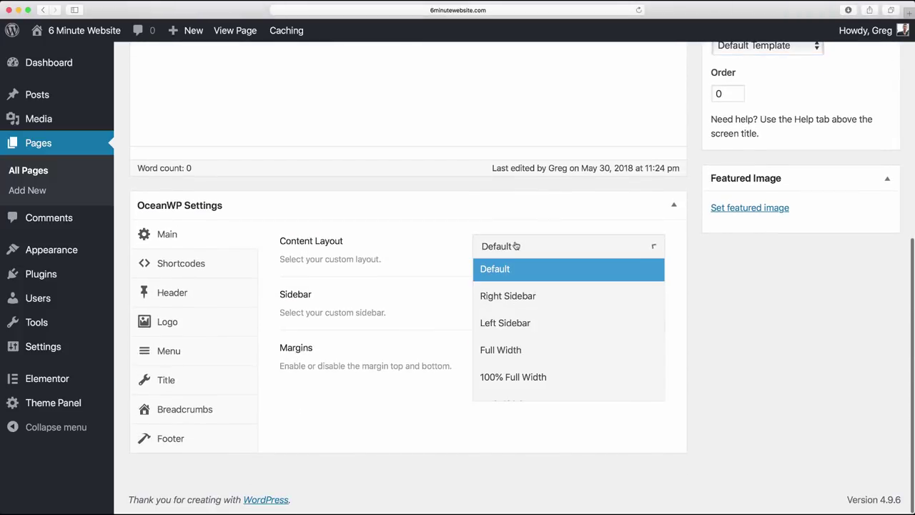
{"action": "left_click", "coordinate": [519, 346]}
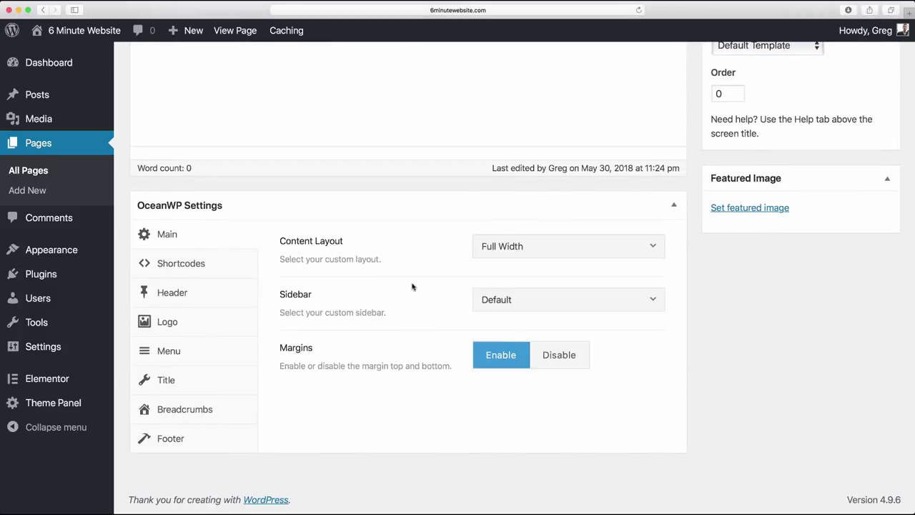
{"action": "left_click", "coordinate": [555, 362]}
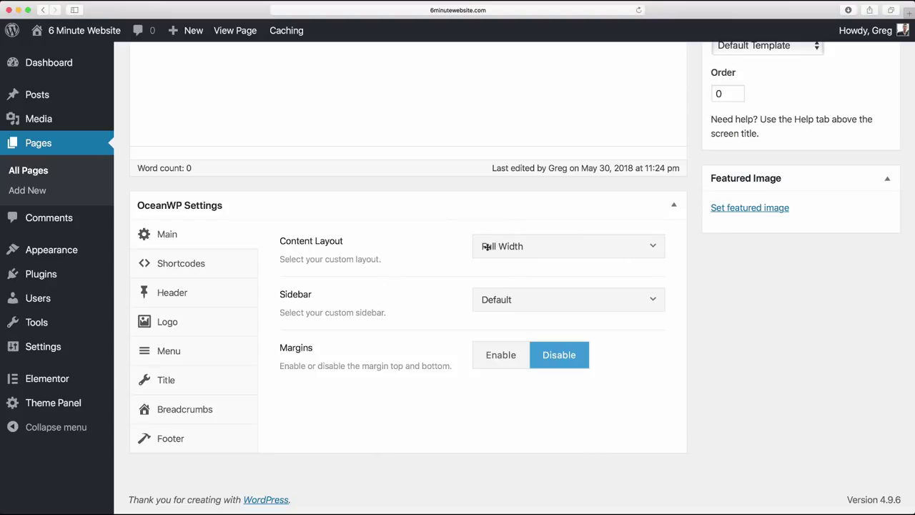
Disable the top bar and page title, force the header on, and update the page
{"action": "left_click", "coordinate": [173, 300]}
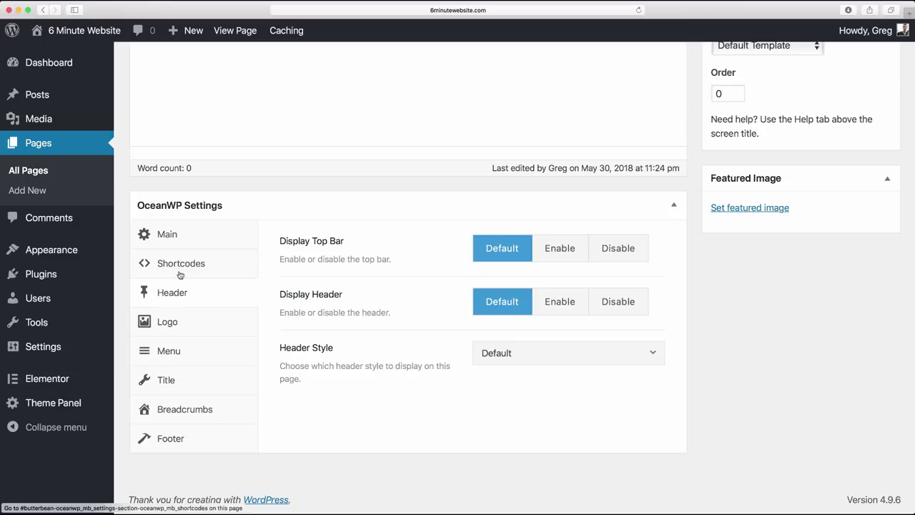
{"action": "left_click", "coordinate": [600, 251]}
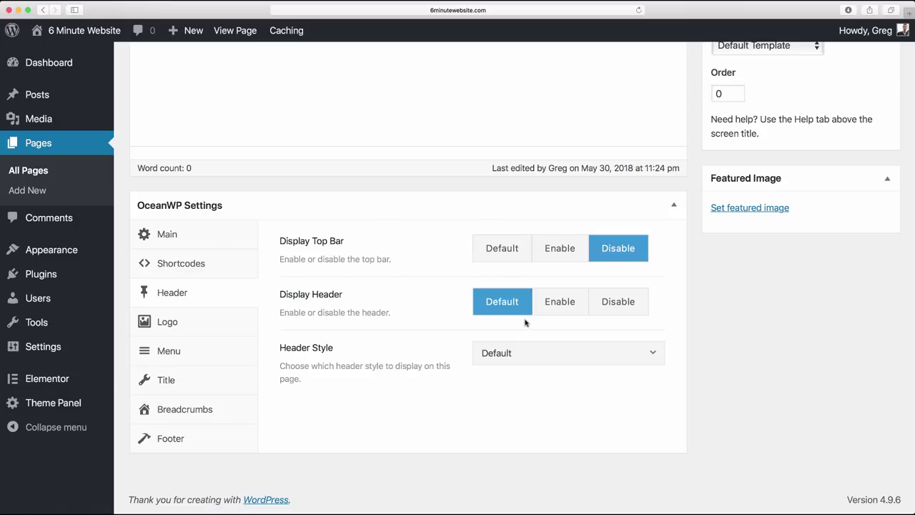
{"action": "left_click", "coordinate": [556, 303]}
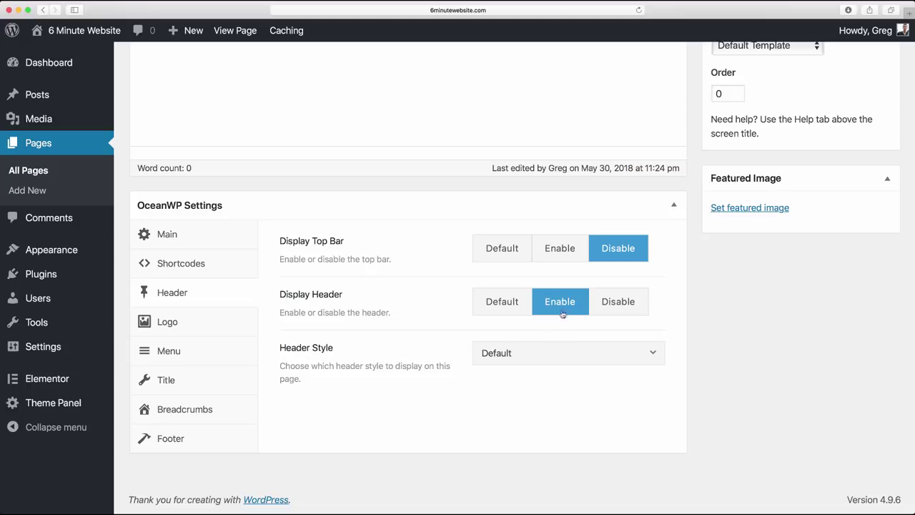
{"action": "left_click", "coordinate": [168, 383]}
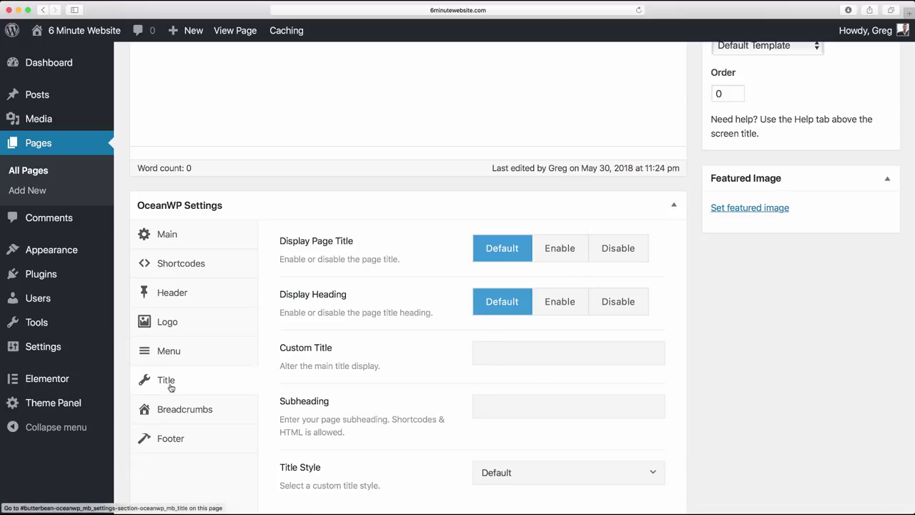
{"action": "left_click", "coordinate": [617, 250]}
{"action": "scroll", "coordinate": [546, 408], "scroll_direction": "up", "scroll_amount": 3}
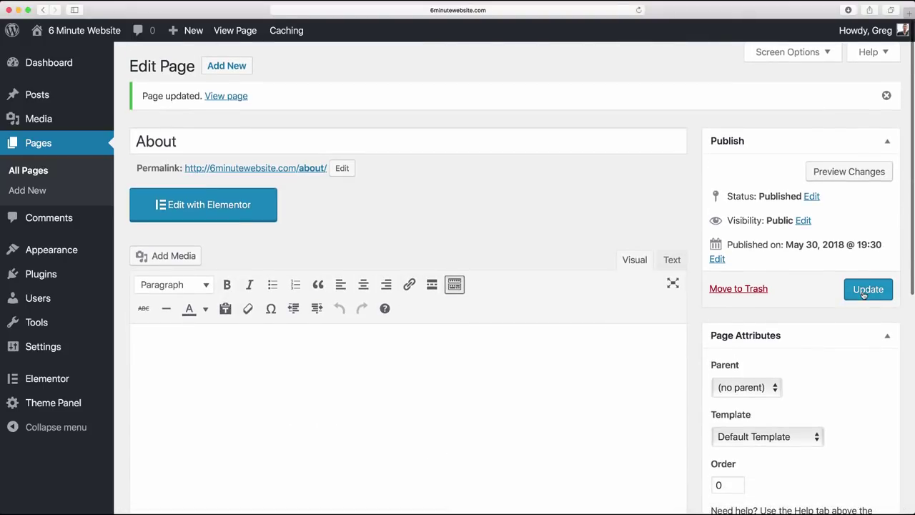
{"action": "left_click", "coordinate": [864, 294]}
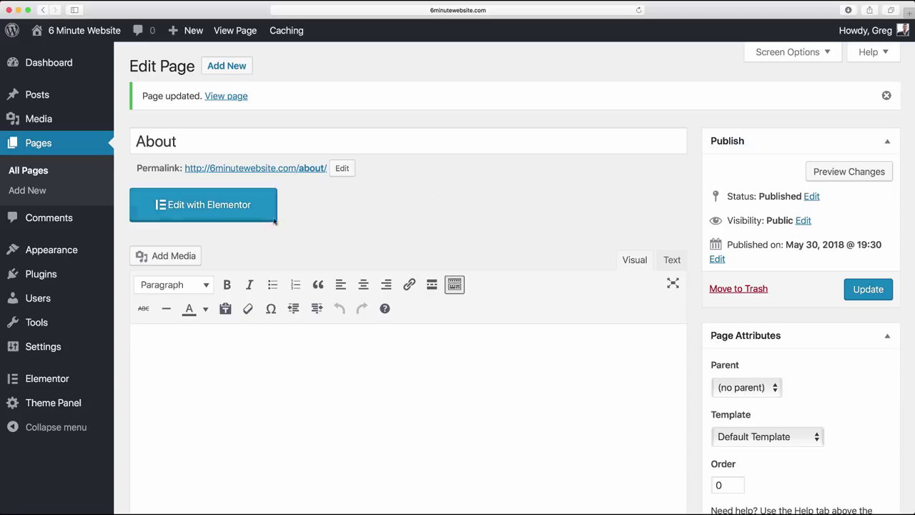
Launch Elementor on the About page, add a one-column section and select it
{"action": "left_click", "coordinate": [225, 206]}
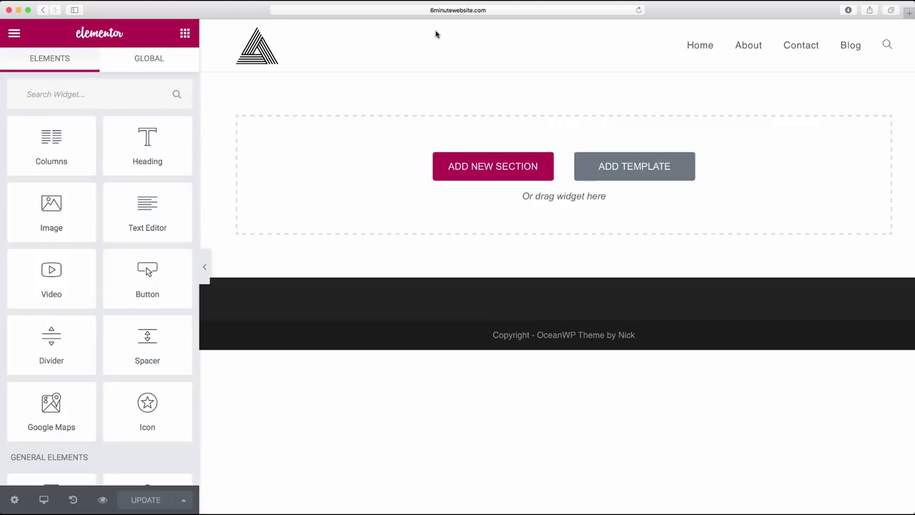
{"action": "left_click", "coordinate": [491, 166]}
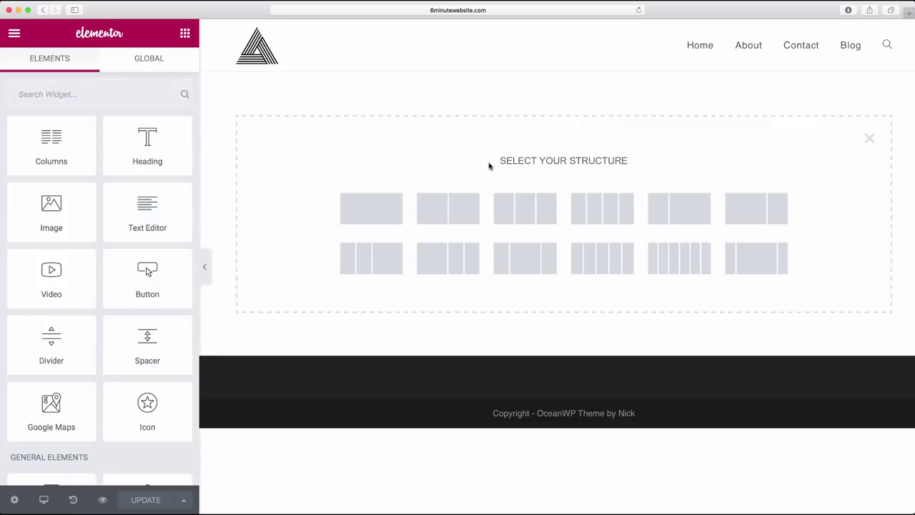
{"action": "left_click", "coordinate": [379, 215]}
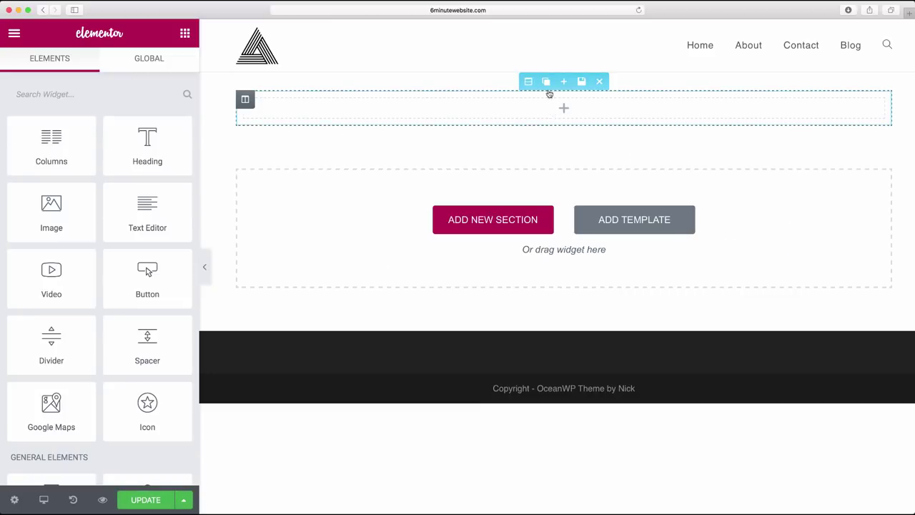
{"action": "left_click", "coordinate": [528, 82]}
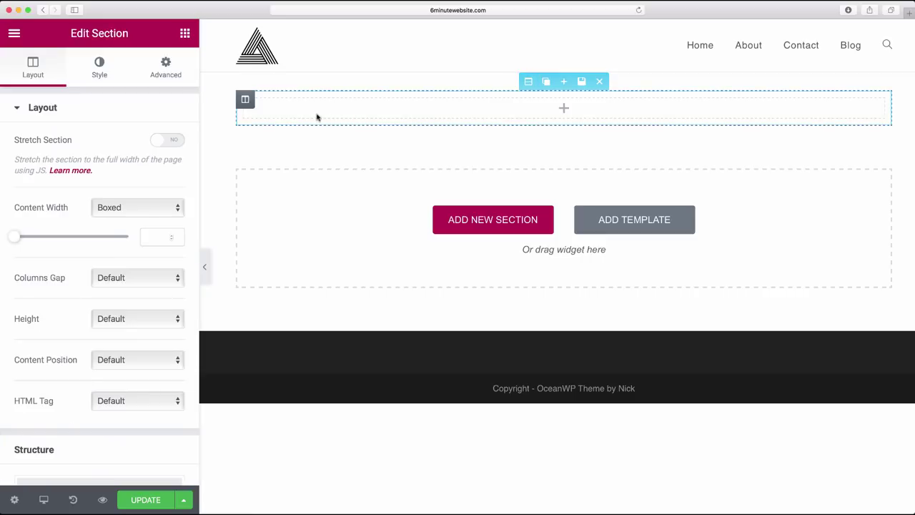
Paste the YouTube boats video as the section's video background, deleting '?autoplay=1' from the link
{"action": "left_click", "coordinate": [109, 79]}
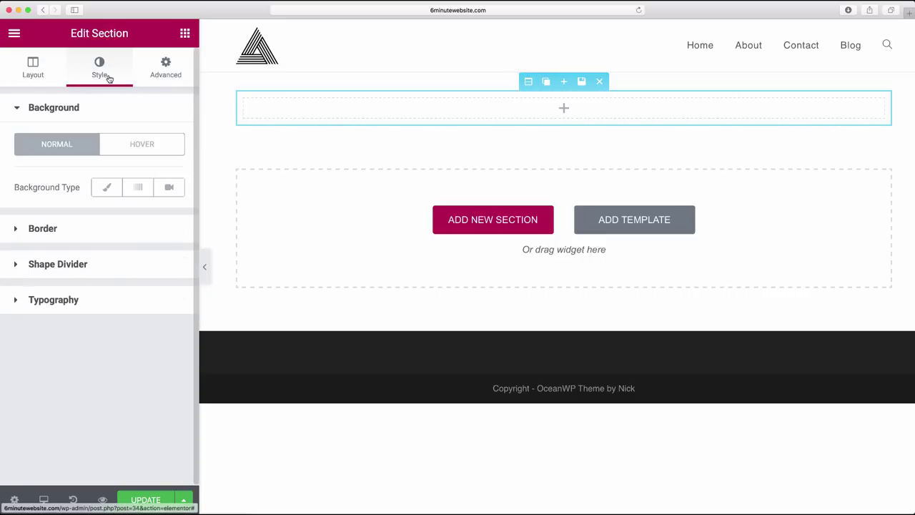
{"action": "left_click", "coordinate": [170, 188]}
{"action": "left_click", "coordinate": [23, 243]}
{"action": "right_click", "coordinate": [22, 243]}
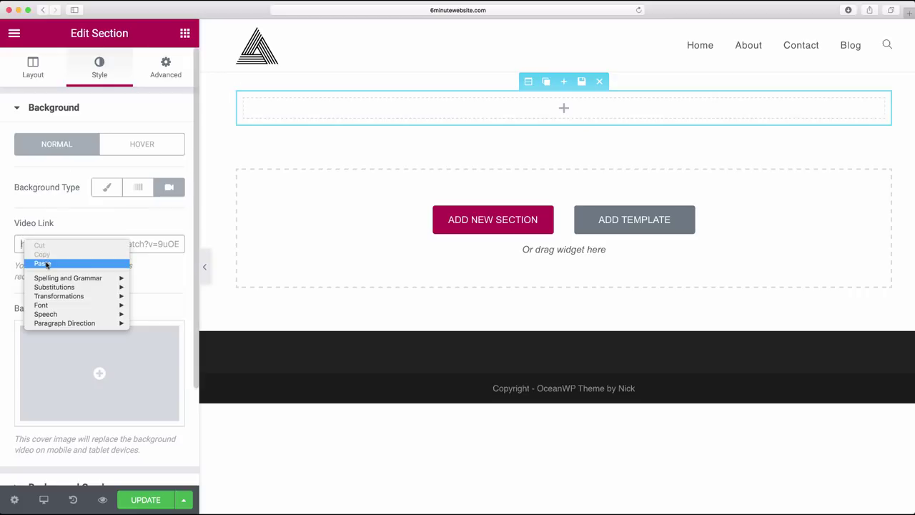
{"action": "left_click", "coordinate": [41, 262]}
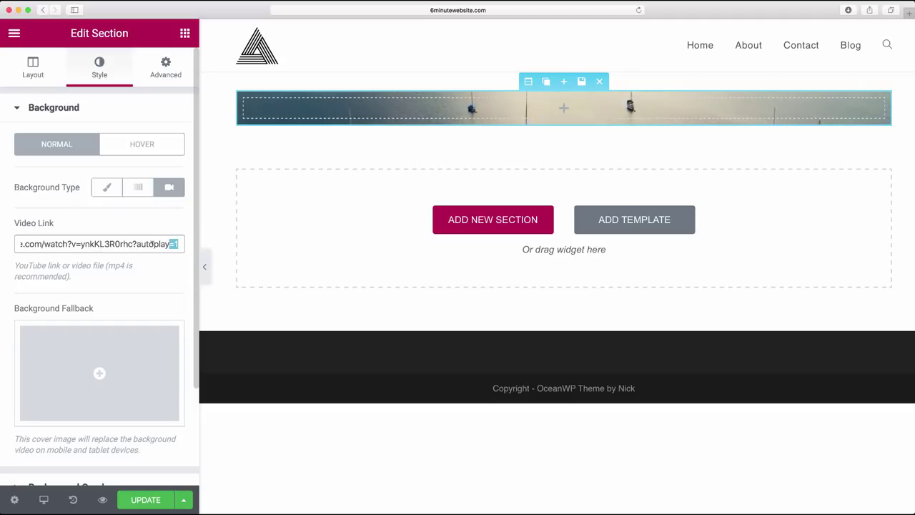
{"action": "left_click_drag", "start_coordinate": [129, 244], "coordinate": [183, 244]}
{"action": "left_click", "coordinate": [58, 244]}
{"action": "left_click", "coordinate": [123, 231]}
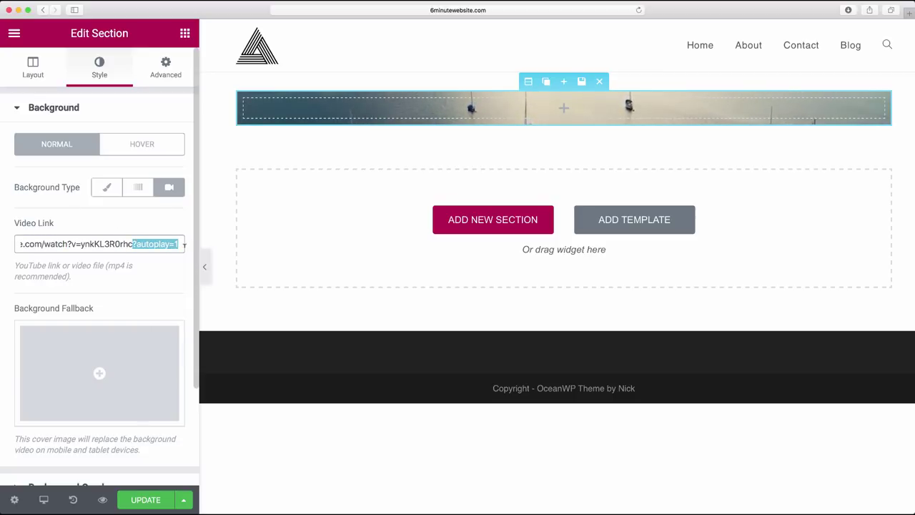
{"action": "key", "text": "BackSpace"}
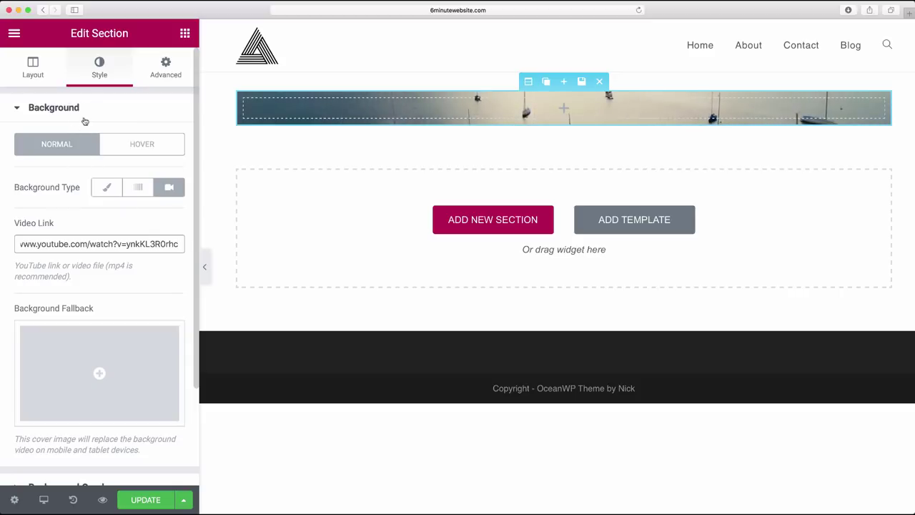
{"action": "left_click", "coordinate": [33, 71]}
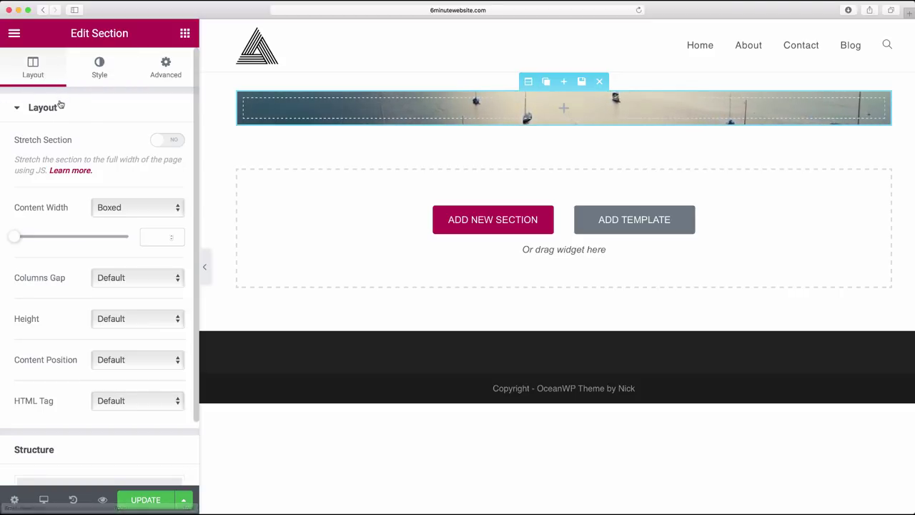
Stretch the section to full width and give it 100 px top, 150 px bottom padding
{"action": "left_click", "coordinate": [163, 143]}
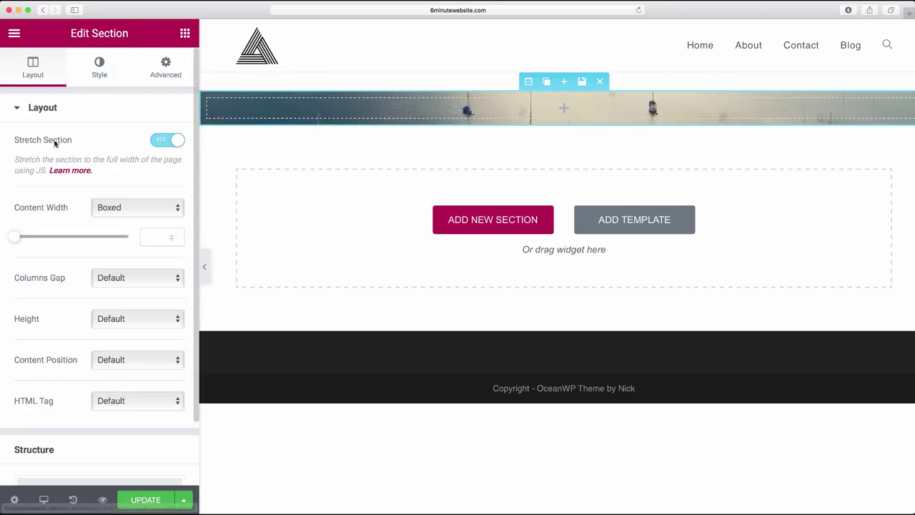
{"action": "left_click", "coordinate": [165, 64]}
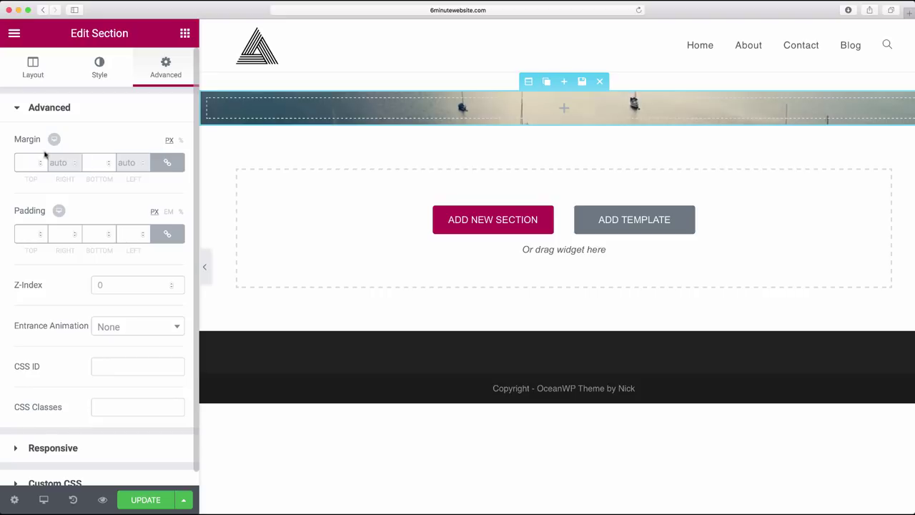
{"action": "left_click", "coordinate": [166, 234]}
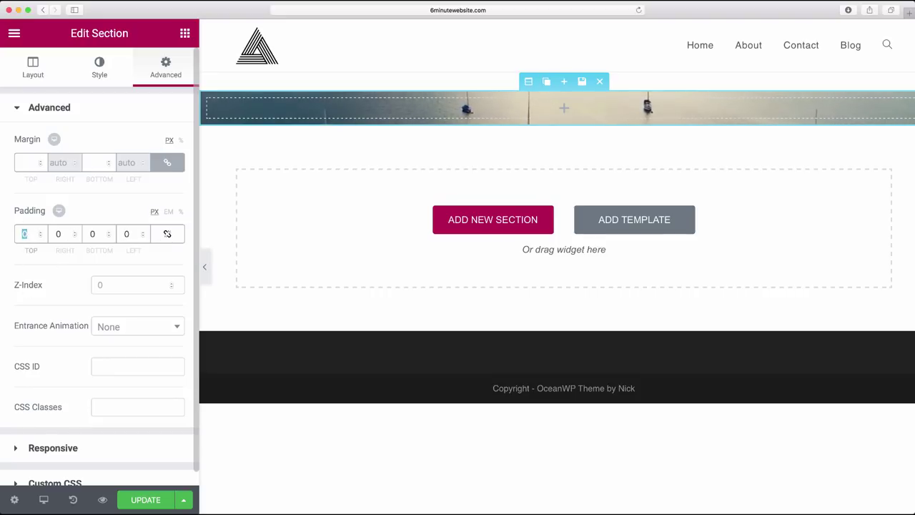
{"action": "type", "text": "100"}
{"action": "left_click", "coordinate": [93, 234]}
{"action": "type", "text": "150"}
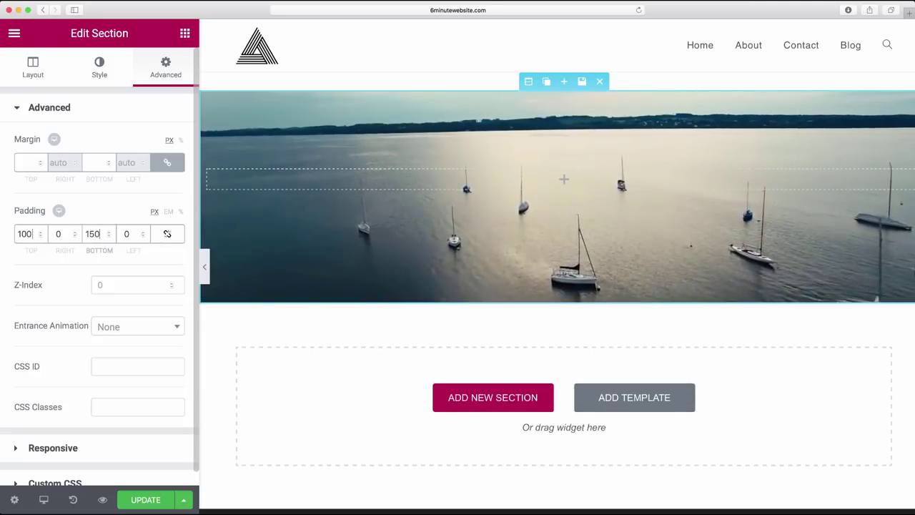
Drag Heading, Divider, Text Editor and Button widgets into the video section
{"action": "left_click", "coordinate": [185, 33]}
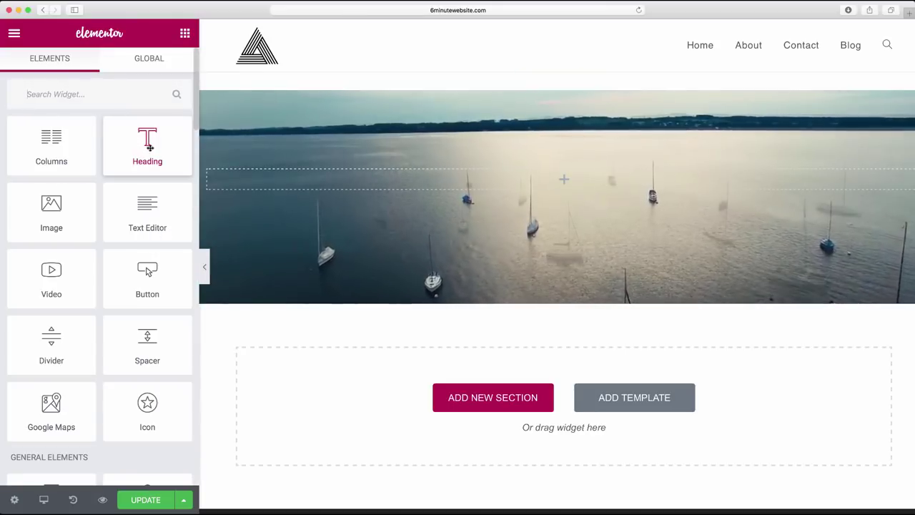
{"action": "left_click_drag", "start_coordinate": [133, 122], "coordinate": [575, 183]}
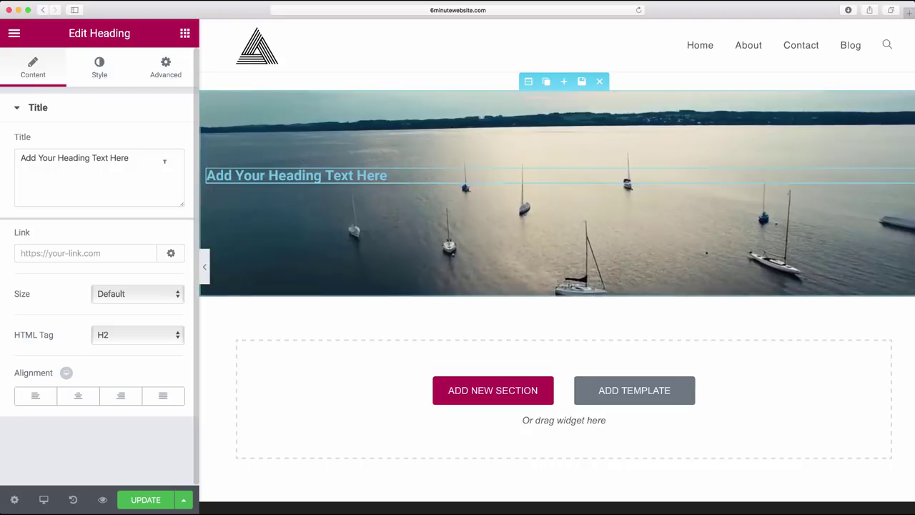
{"action": "left_click", "coordinate": [184, 33]}
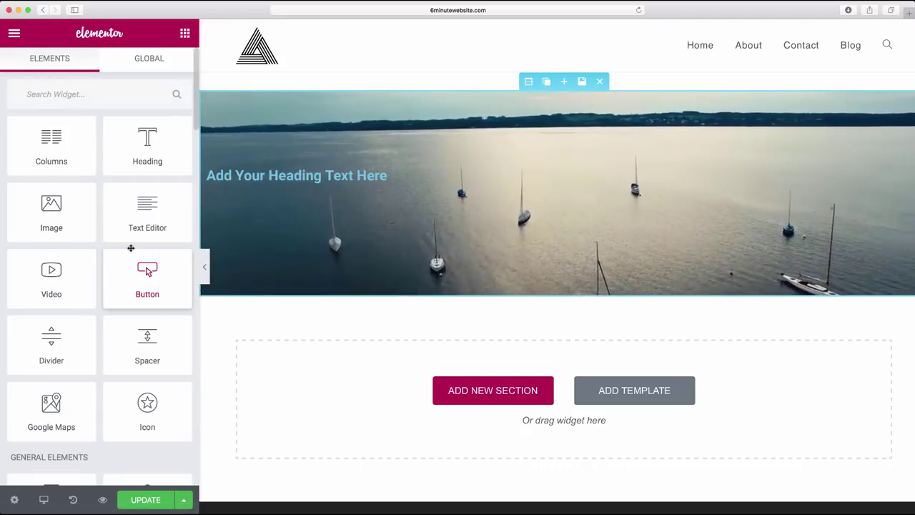
{"action": "left_click_drag", "start_coordinate": [109, 322], "coordinate": [309, 189]}
{"action": "left_click", "coordinate": [184, 33]}
{"action": "left_click_drag", "start_coordinate": [158, 217], "coordinate": [280, 236]}
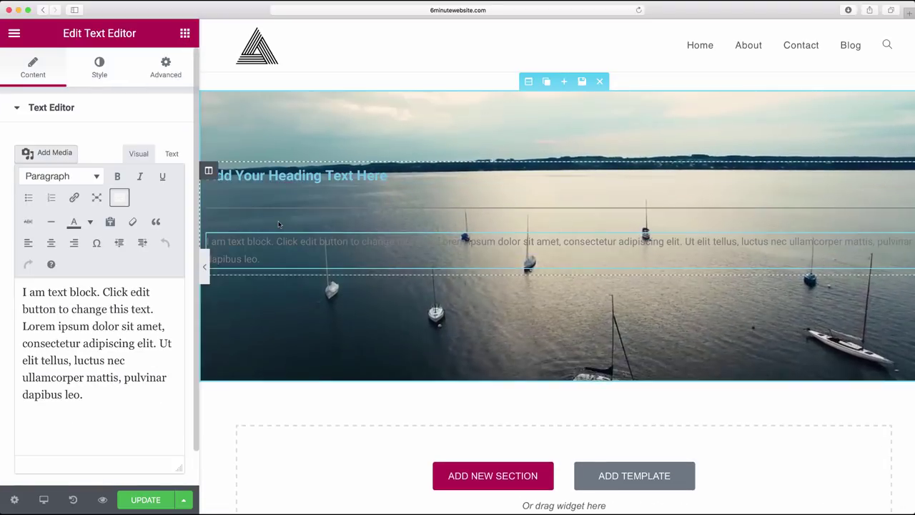
{"action": "left_click", "coordinate": [184, 33]}
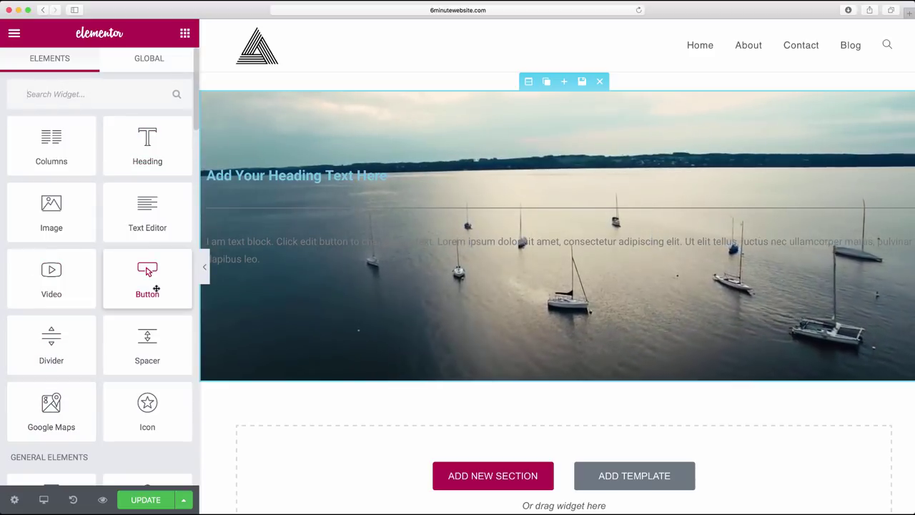
{"action": "left_click_drag", "start_coordinate": [155, 287], "coordinate": [285, 273]}
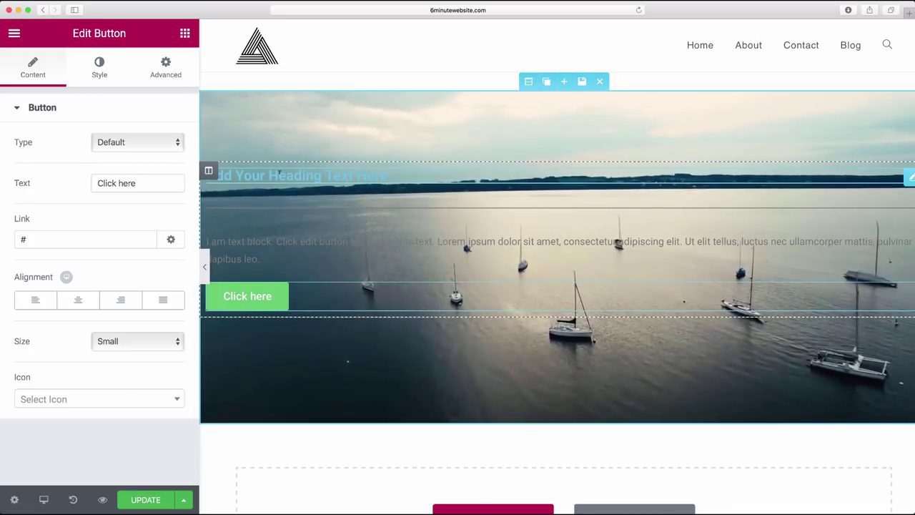
Change the hero heading's font family to Poppins
{"action": "left_click", "coordinate": [253, 176]}
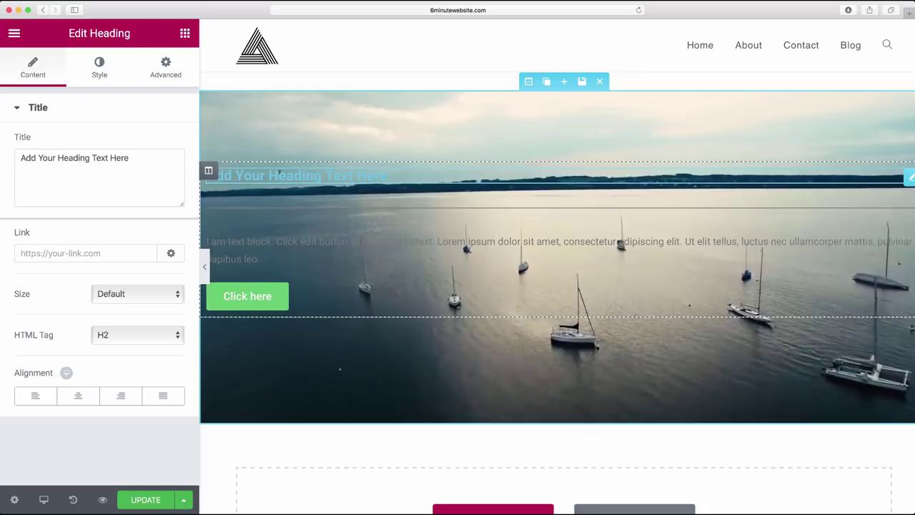
{"action": "left_click", "coordinate": [99, 66]}
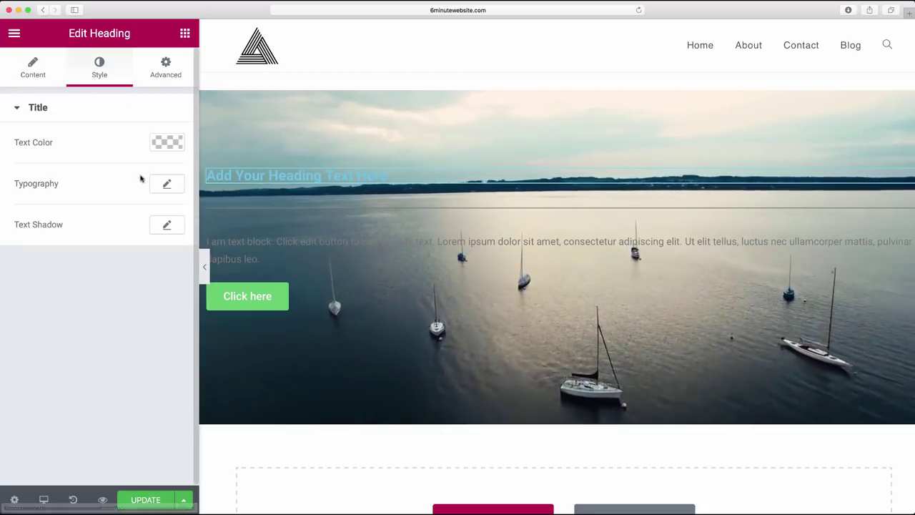
{"action": "left_click", "coordinate": [165, 185]}
{"action": "scroll", "coordinate": [113, 225], "scroll_direction": "down", "scroll_amount": 1}
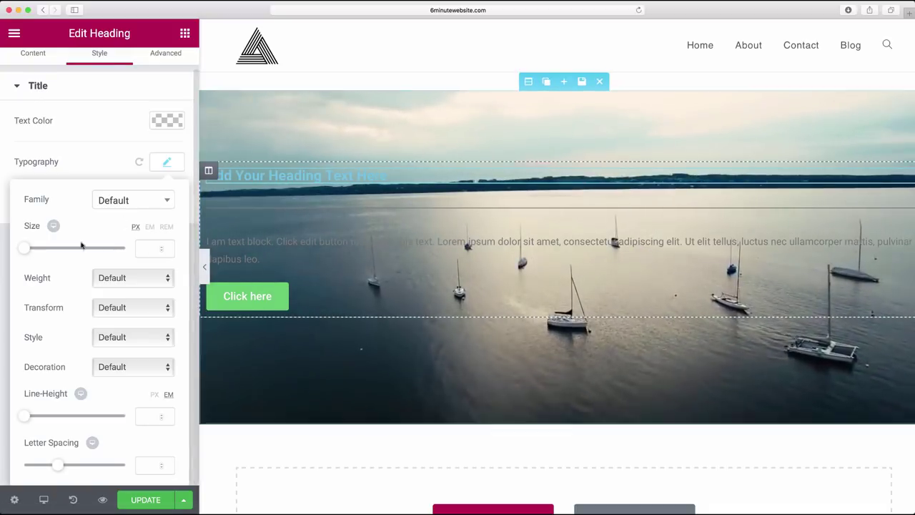
{"action": "left_click", "coordinate": [141, 207]}
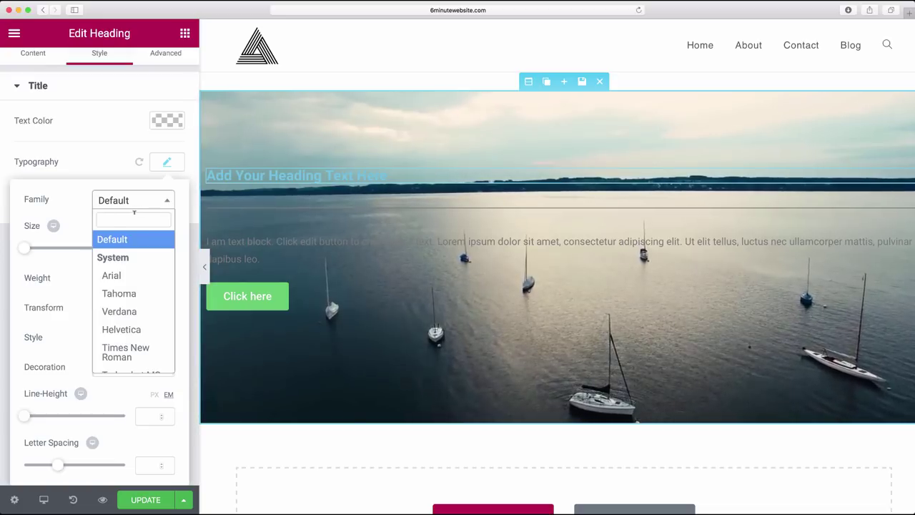
{"action": "type", "text": "popp"}
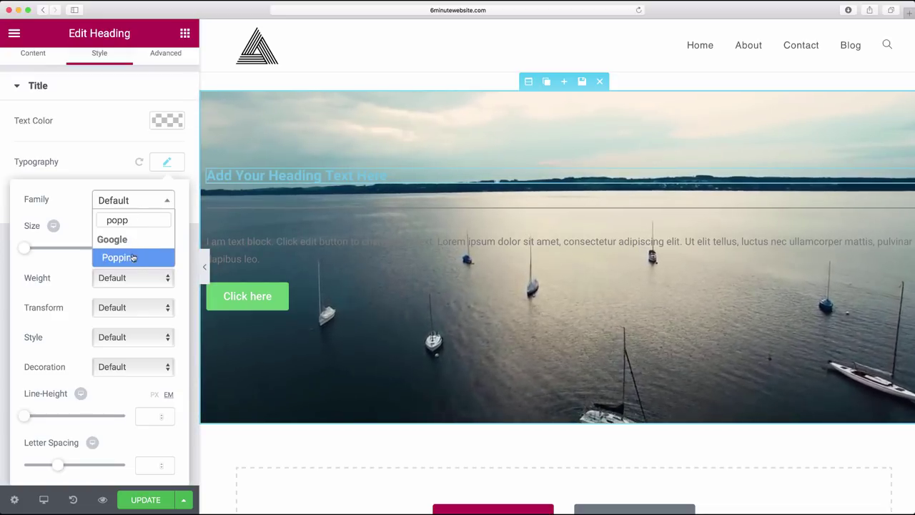
{"action": "left_click", "coordinate": [133, 258]}
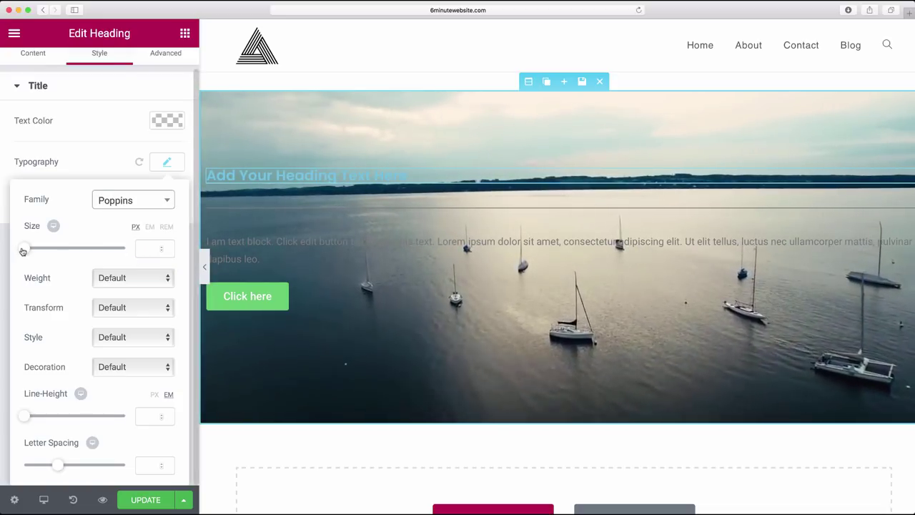
Set the heading size to 47 px and its weight to 400
{"action": "left_click_drag", "start_coordinate": [25, 248], "coordinate": [46, 253]}
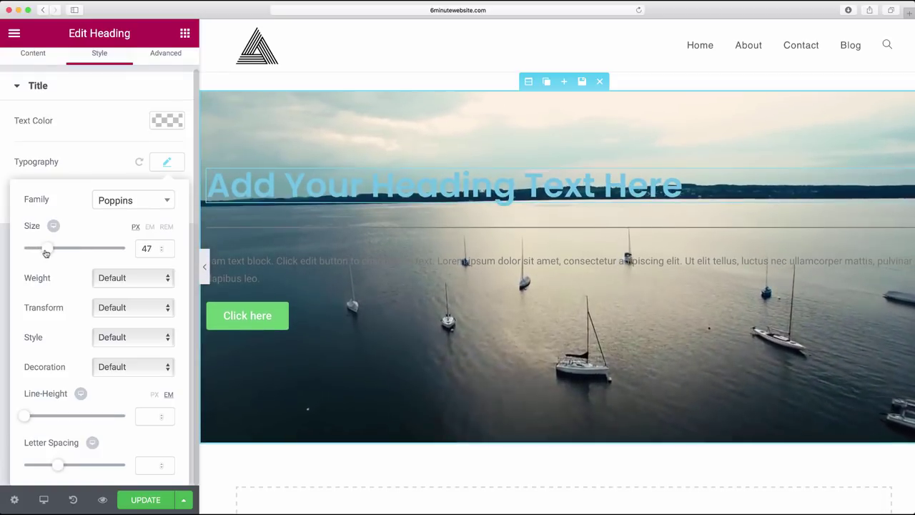
{"action": "left_click", "coordinate": [123, 340]}
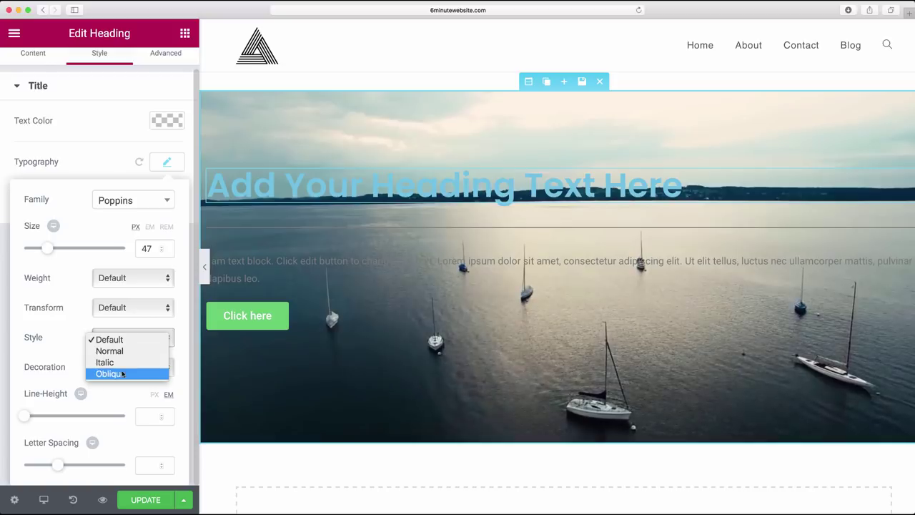
{"action": "left_click", "coordinate": [121, 307]}
{"action": "left_click", "coordinate": [120, 308]}
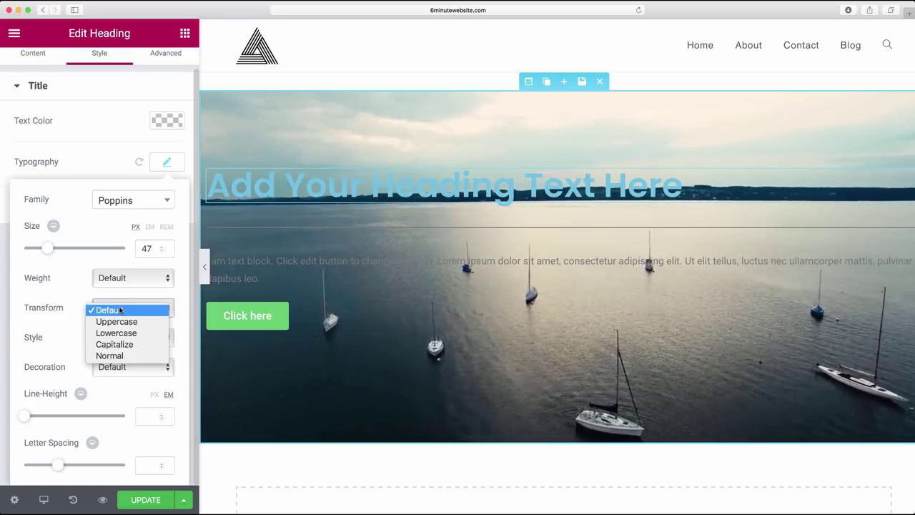
{"action": "left_click", "coordinate": [131, 281]}
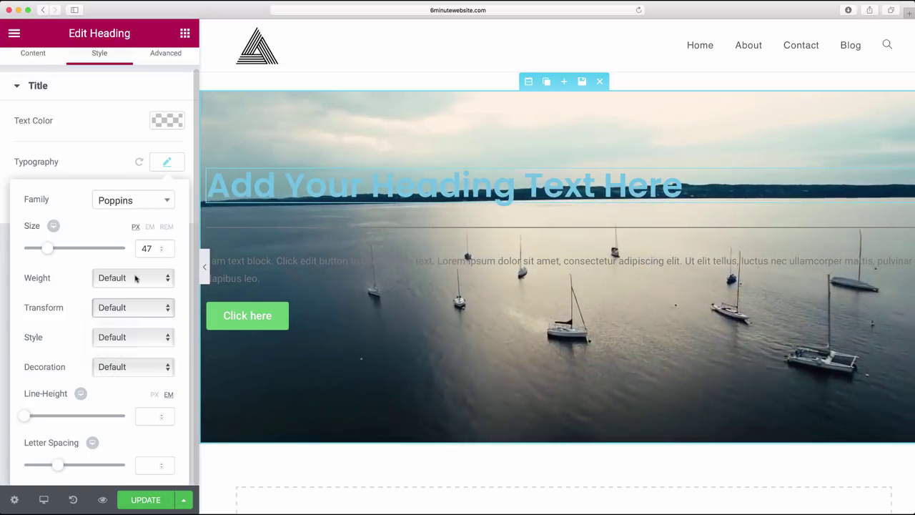
{"action": "left_click", "coordinate": [134, 278]}
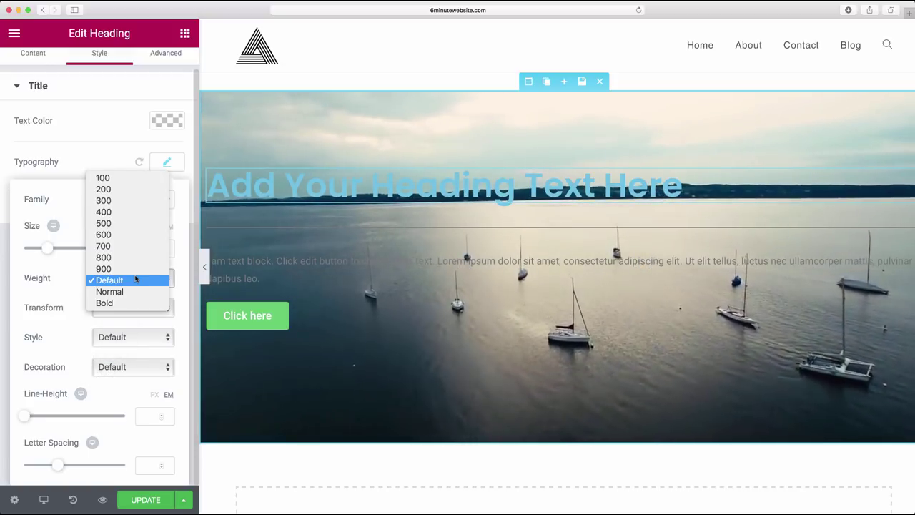
{"action": "left_click", "coordinate": [114, 216]}
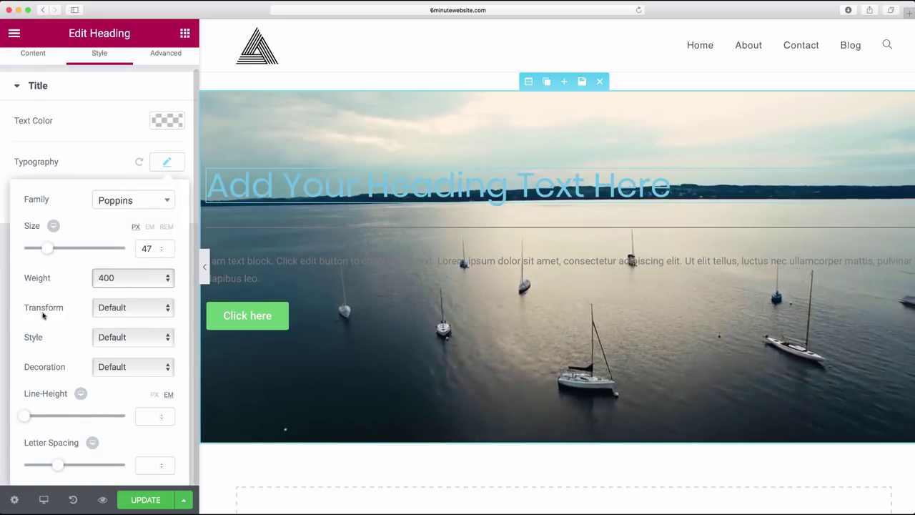
Save, then change the heading text to 'Video Background' and centre it
{"action": "left_click", "coordinate": [145, 499]}
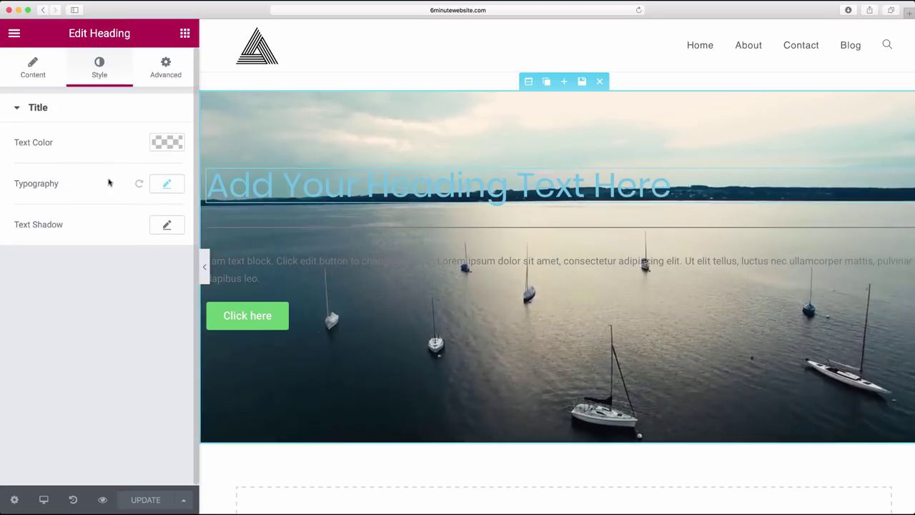
{"action": "left_click", "coordinate": [37, 70]}
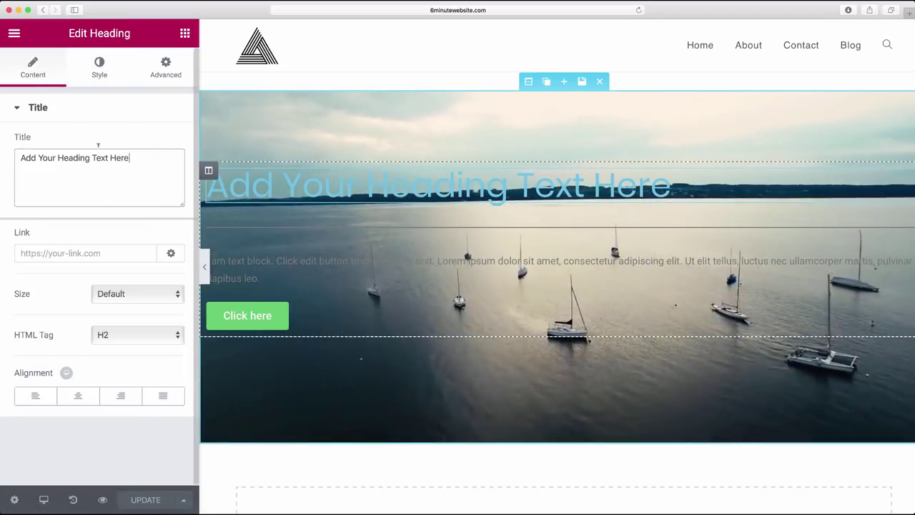
{"action": "left_click_drag", "start_coordinate": [133, 159], "coordinate": [76, 143]}
{"action": "type", "text": "Video Background"}
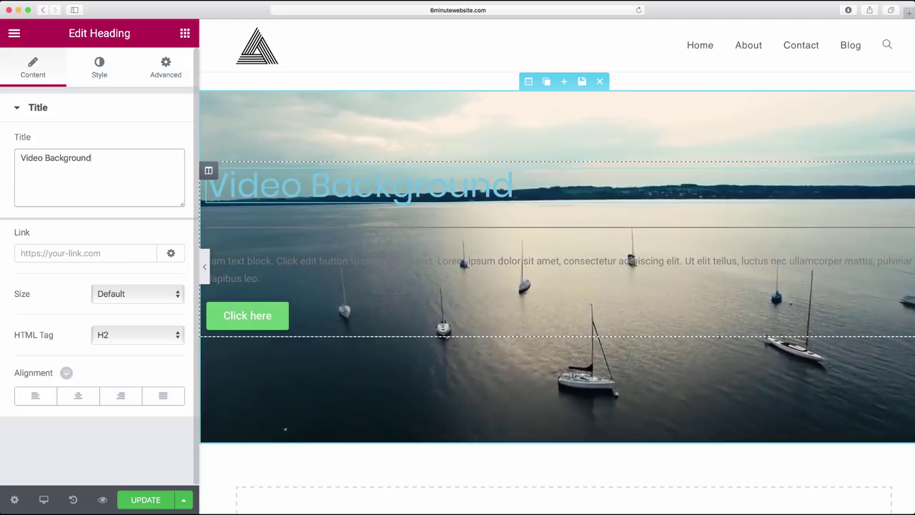
{"action": "left_click", "coordinate": [78, 396]}
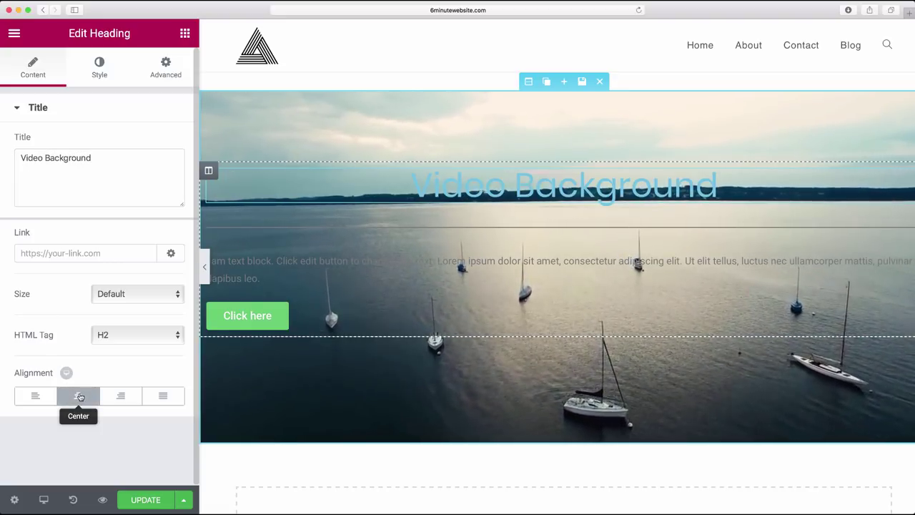
Make the heading white (#ffffff) and enlarge it to 95 px
{"action": "left_click", "coordinate": [99, 68]}
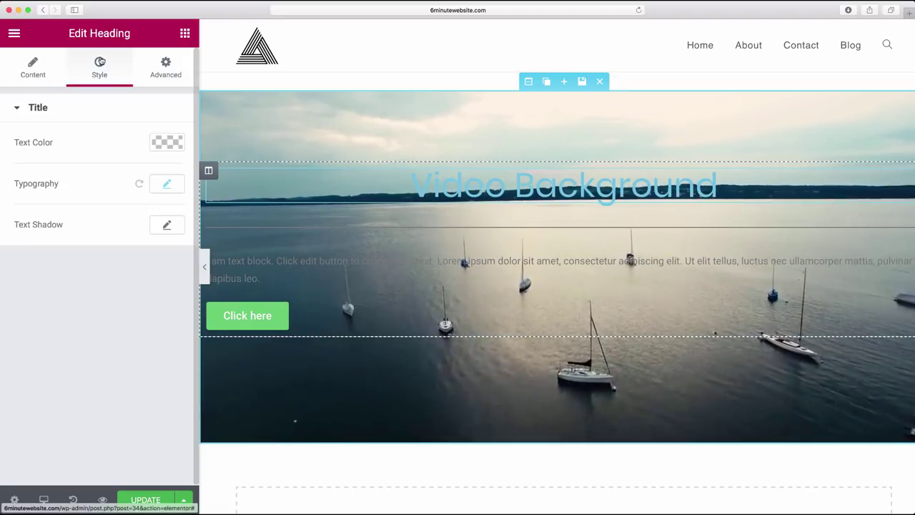
{"action": "left_click", "coordinate": [164, 141]}
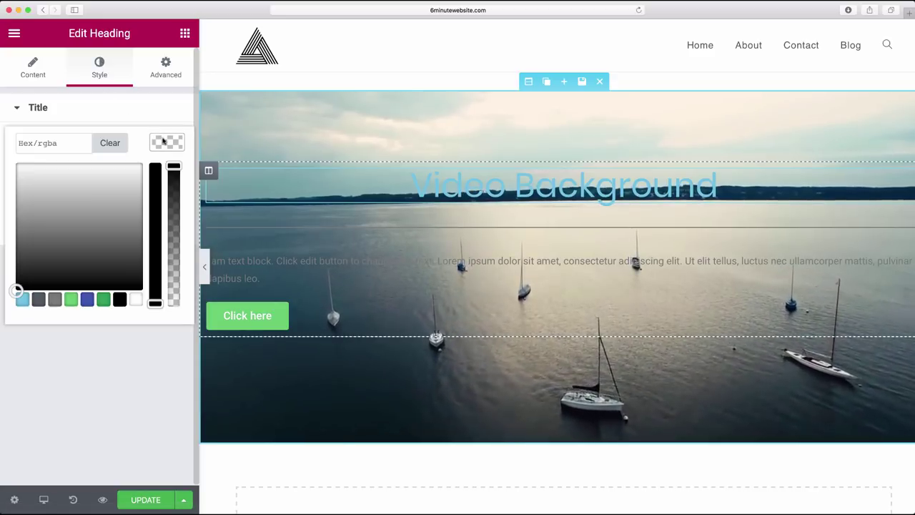
{"action": "left_click", "coordinate": [135, 301]}
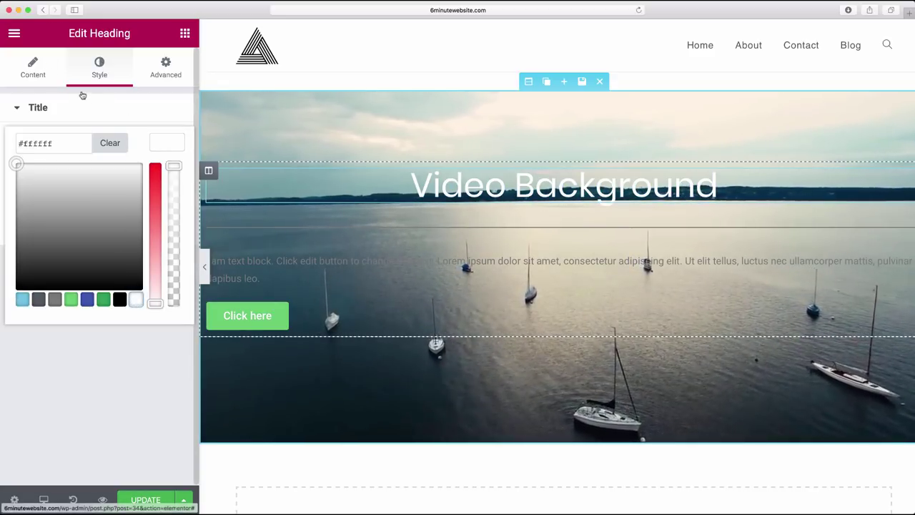
{"action": "left_click", "coordinate": [93, 440]}
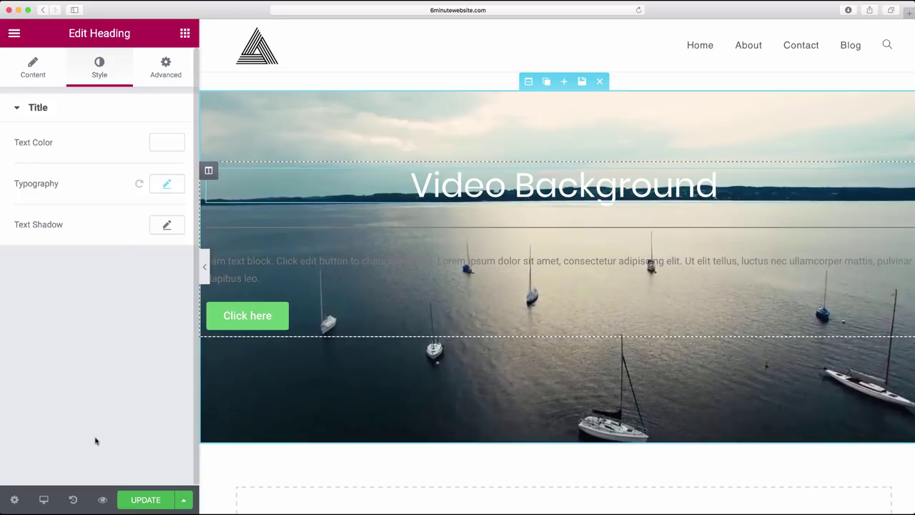
{"action": "left_click", "coordinate": [168, 186]}
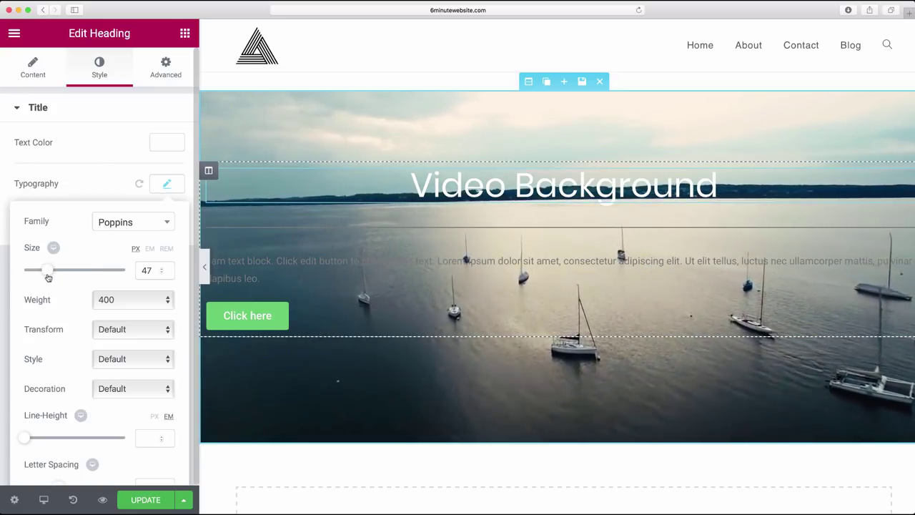
{"action": "left_click_drag", "start_coordinate": [52, 277], "coordinate": [71, 281]}
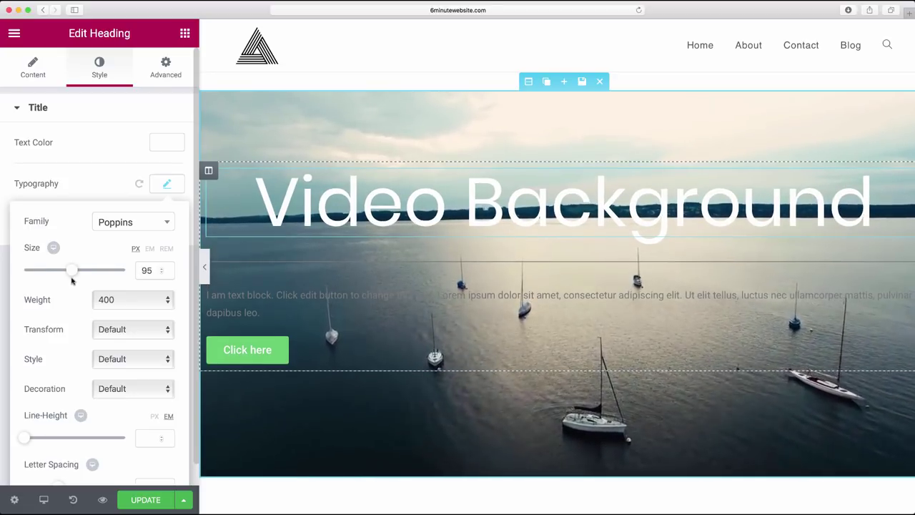
Give the divider weight 3 and a Double line style
{"action": "left_click", "coordinate": [465, 262]}
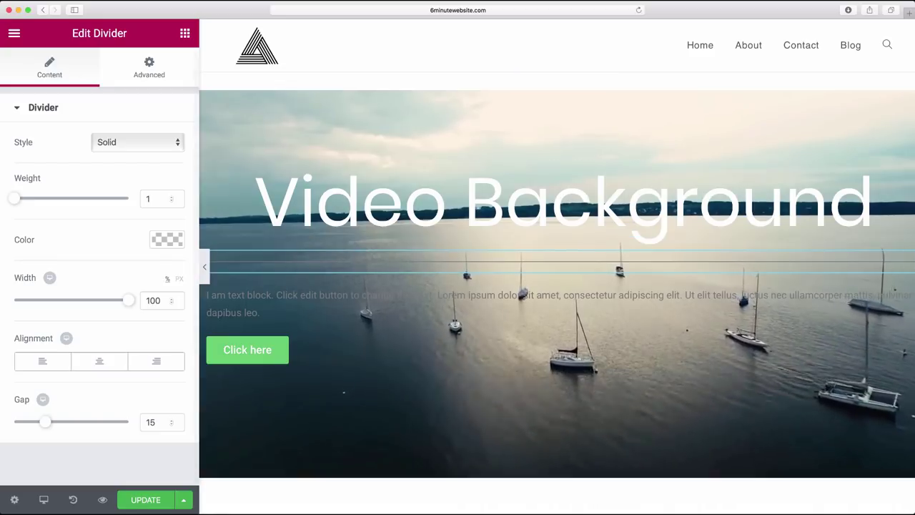
{"action": "left_click_drag", "start_coordinate": [13, 201], "coordinate": [40, 206]}
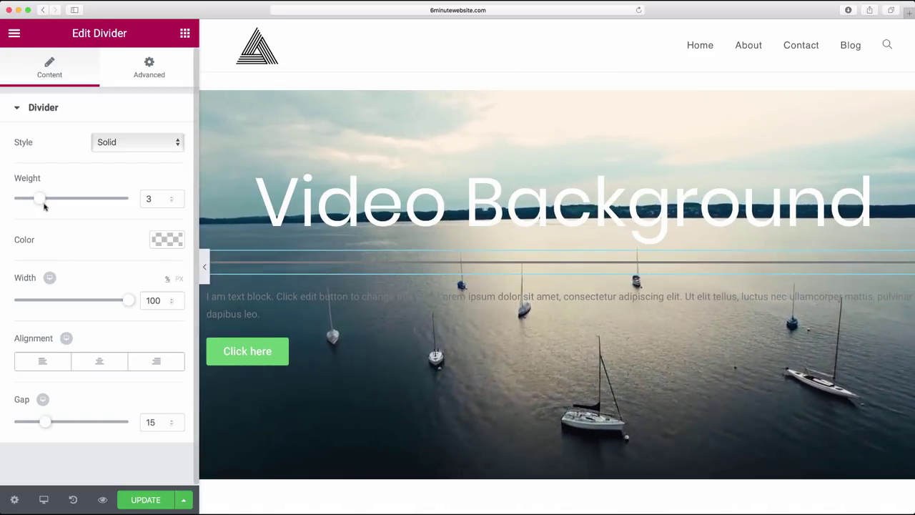
{"action": "left_click", "coordinate": [123, 143]}
{"action": "left_click", "coordinate": [122, 163]}
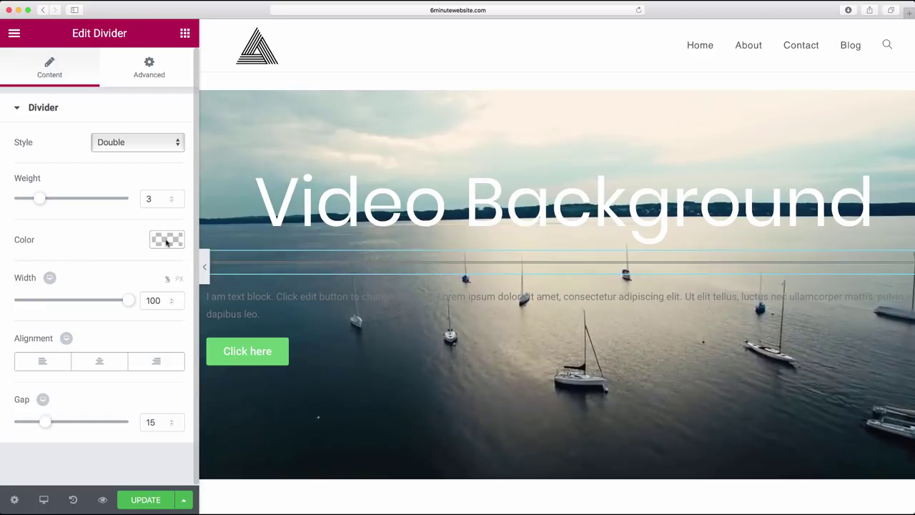
Colour the divider white, shorten it to 32% width and centre it
{"action": "left_click", "coordinate": [166, 241]}
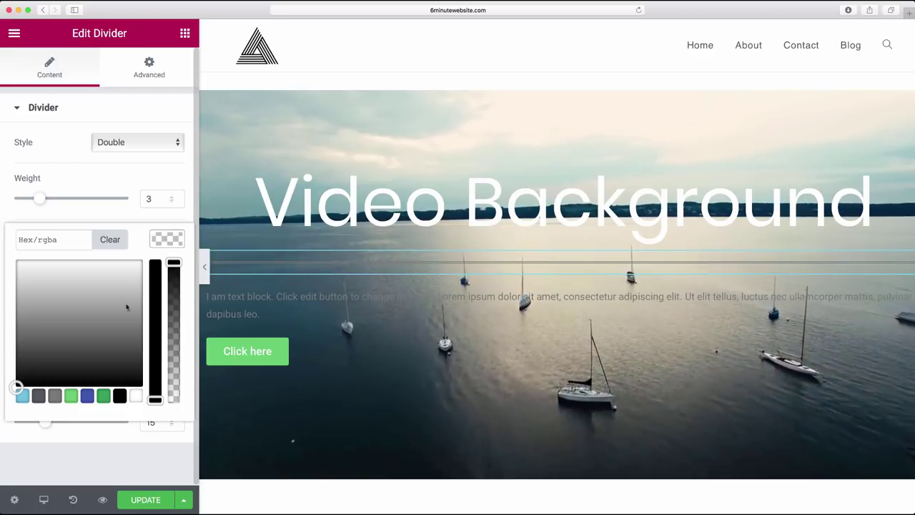
{"action": "left_click", "coordinate": [137, 396]}
{"action": "left_click", "coordinate": [118, 173]}
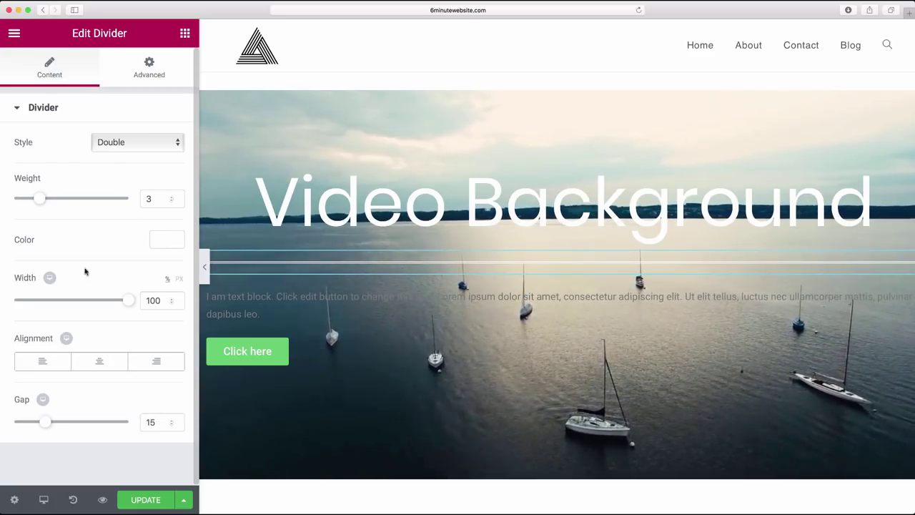
{"action": "left_click_drag", "start_coordinate": [126, 303], "coordinate": [49, 302]}
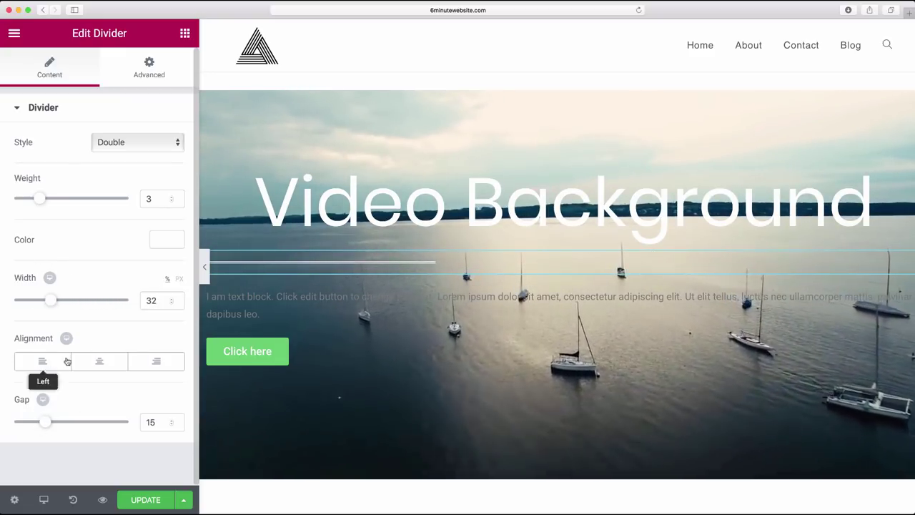
{"action": "left_click", "coordinate": [93, 362]}
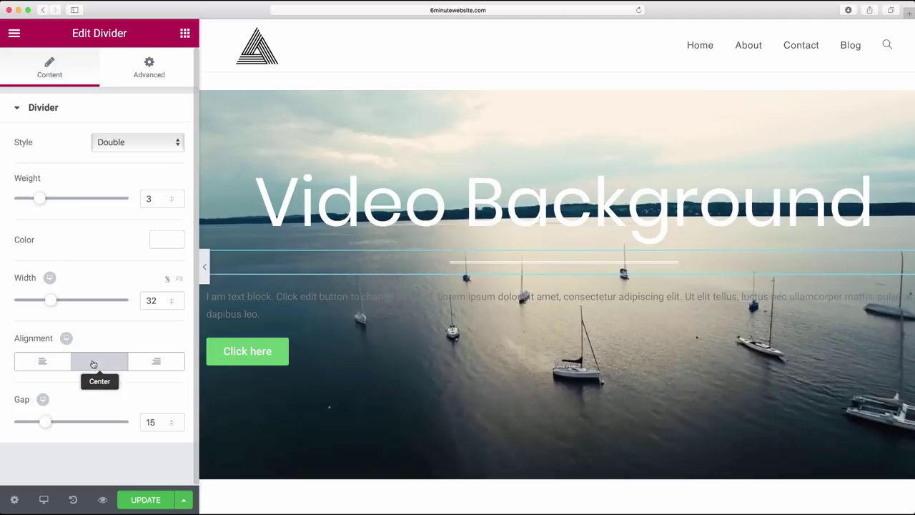
Select the paragraph text block and inspect its content in the text and visual editors
{"action": "left_click", "coordinate": [248, 294]}
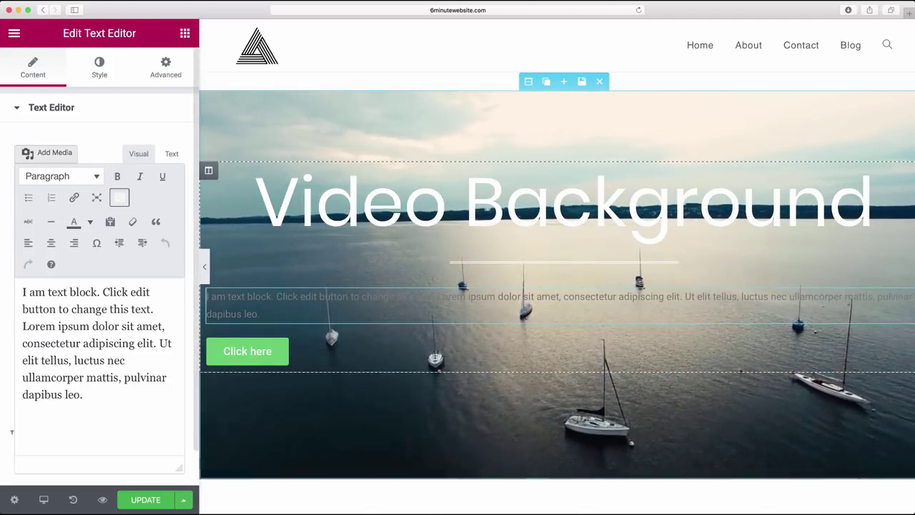
{"action": "left_click_drag", "start_coordinate": [86, 395], "coordinate": [30, 293]}
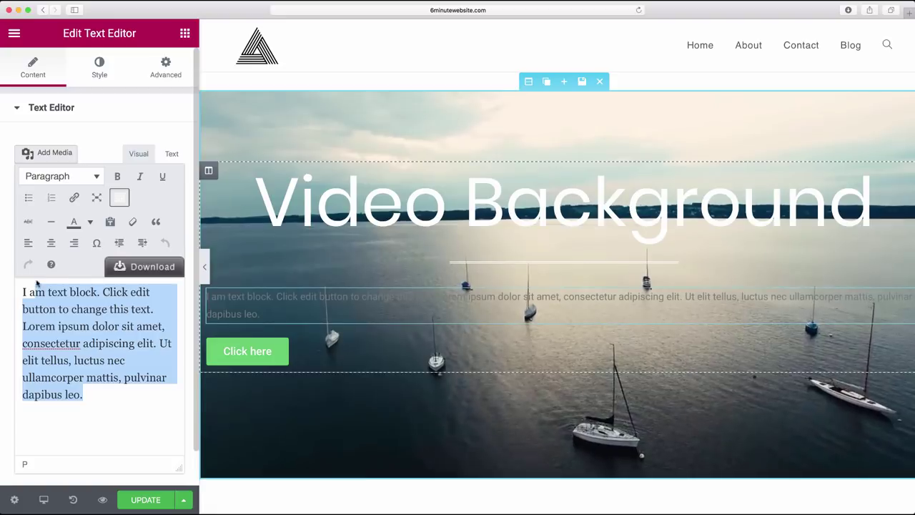
{"action": "left_click", "coordinate": [74, 377]}
{"action": "left_click", "coordinate": [169, 154]}
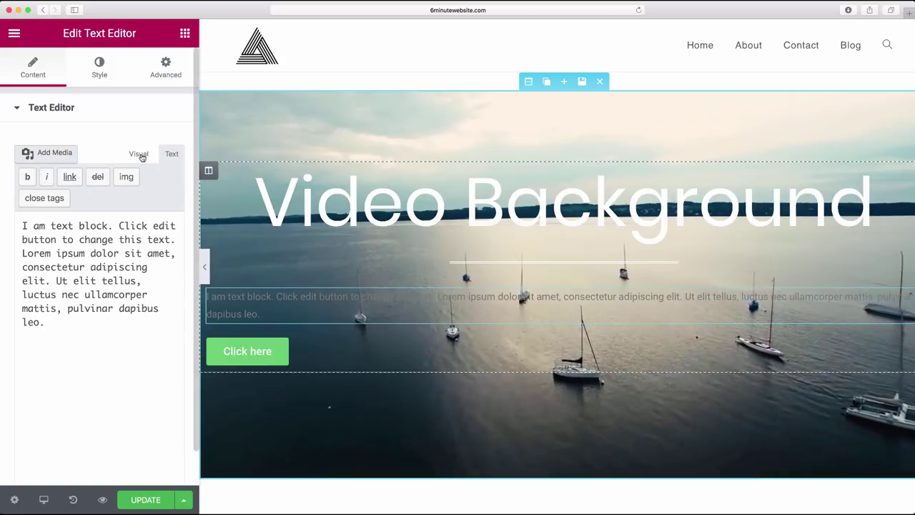
{"action": "left_click", "coordinate": [139, 155]}
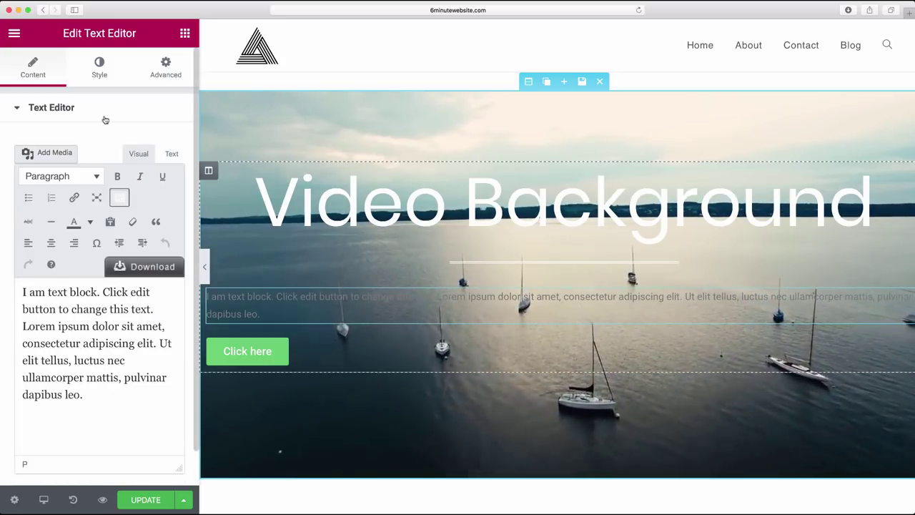
Centre-align the paragraph and make its text white
{"action": "left_click", "coordinate": [101, 77]}
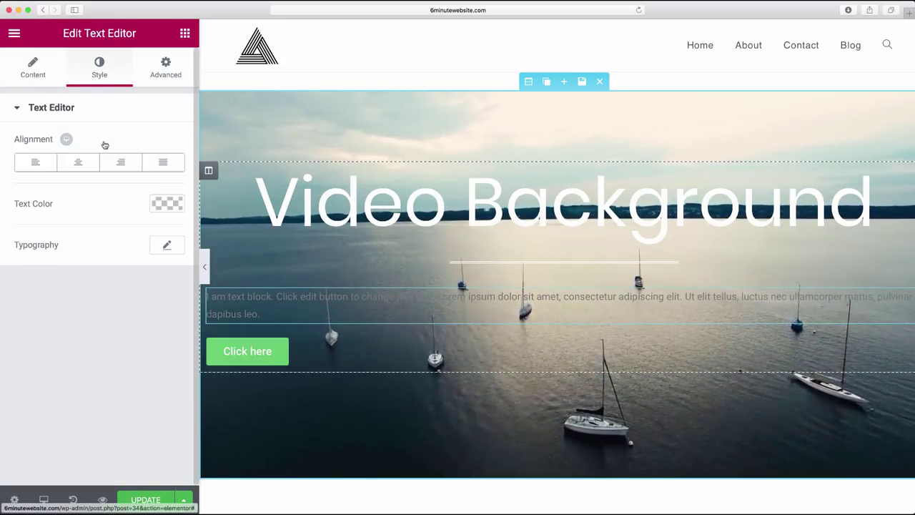
{"action": "left_click", "coordinate": [78, 162]}
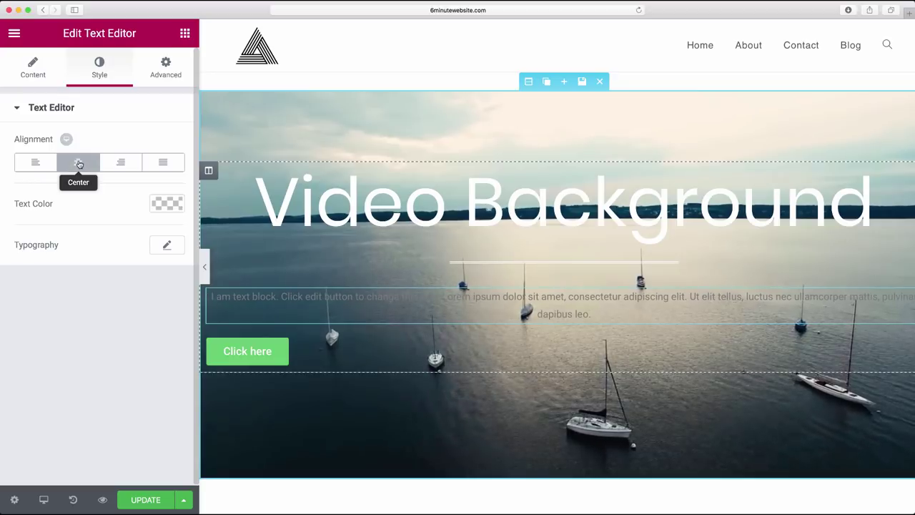
{"action": "left_click", "coordinate": [172, 203]}
{"action": "left_click", "coordinate": [135, 359]}
{"action": "left_click", "coordinate": [122, 399]}
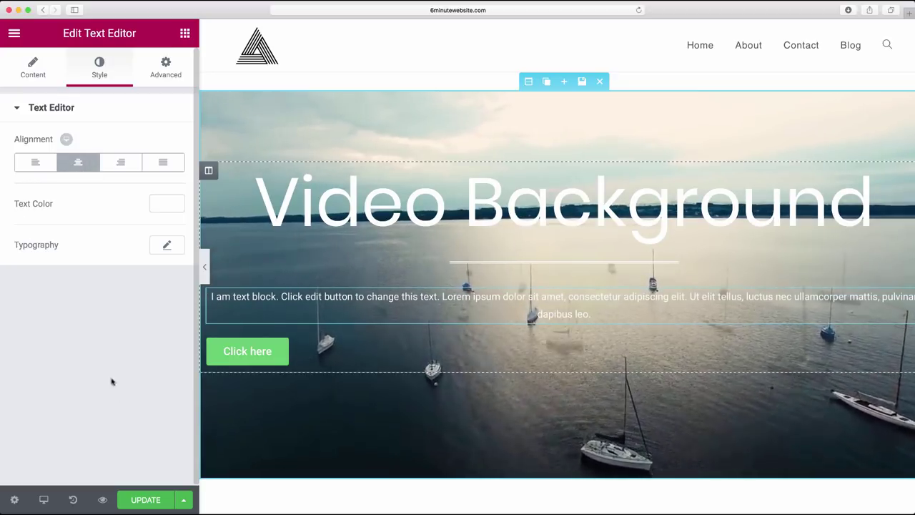
Set the paragraph font to Lora at 26 px and save the page
{"action": "left_click", "coordinate": [167, 246]}
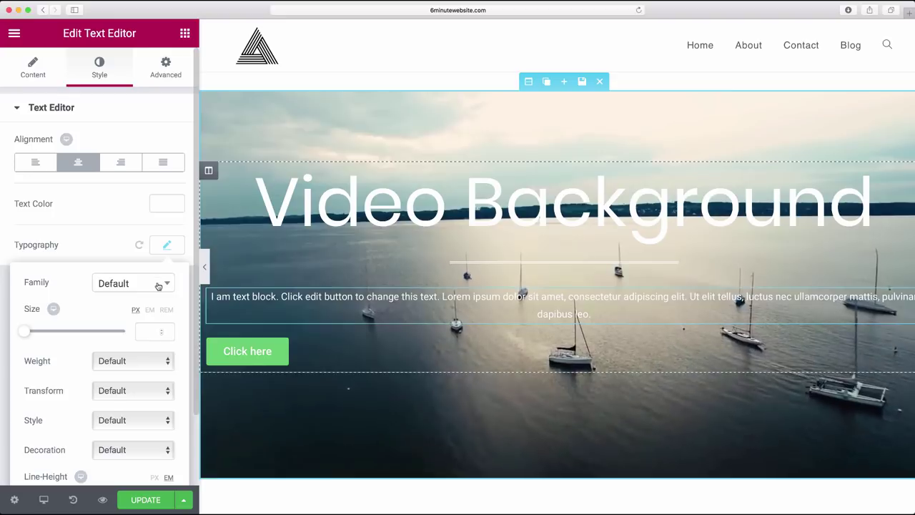
{"action": "left_click", "coordinate": [158, 285]}
{"action": "type", "text": "exo"}
{"action": "key", "text": "Return"}
{"action": "left_click", "coordinate": [158, 286]}
{"action": "type", "text": "lora"}
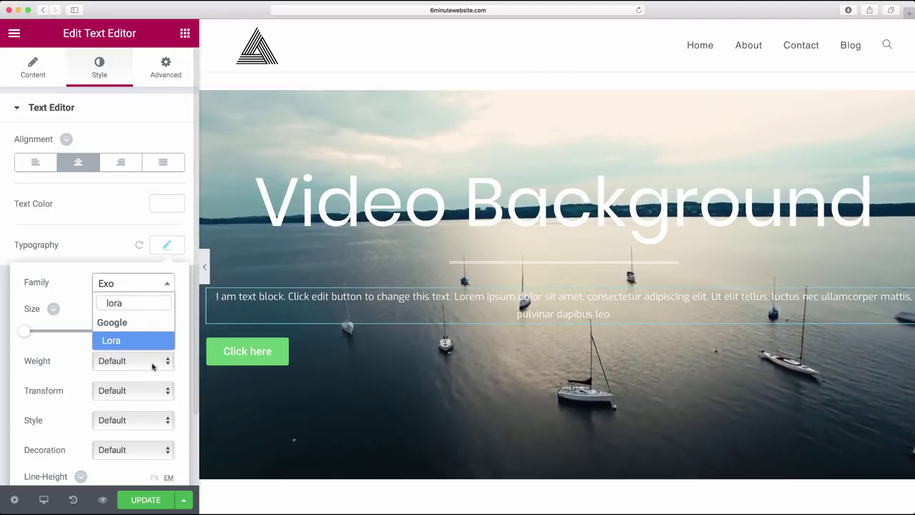
{"action": "left_click", "coordinate": [122, 346]}
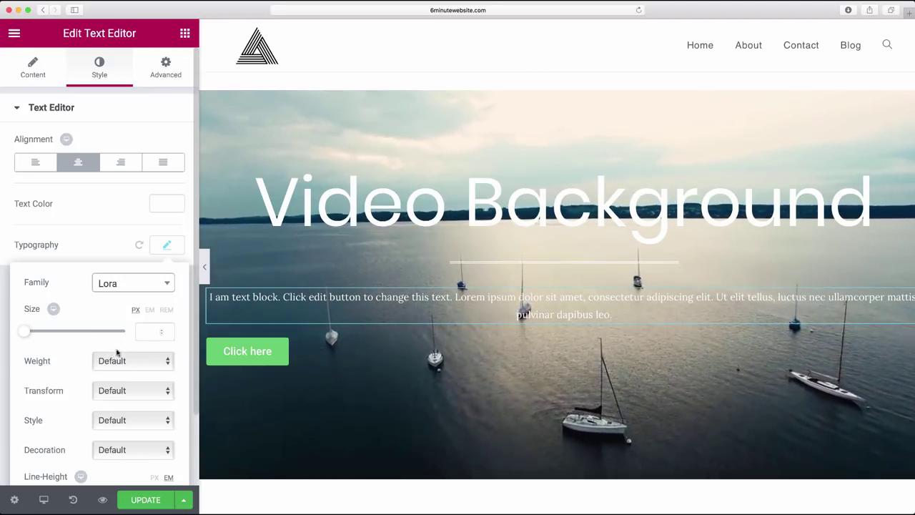
{"action": "left_click_drag", "start_coordinate": [25, 336], "coordinate": [37, 335]}
{"action": "scroll", "coordinate": [39, 418], "scroll_direction": "down", "scroll_amount": 2}
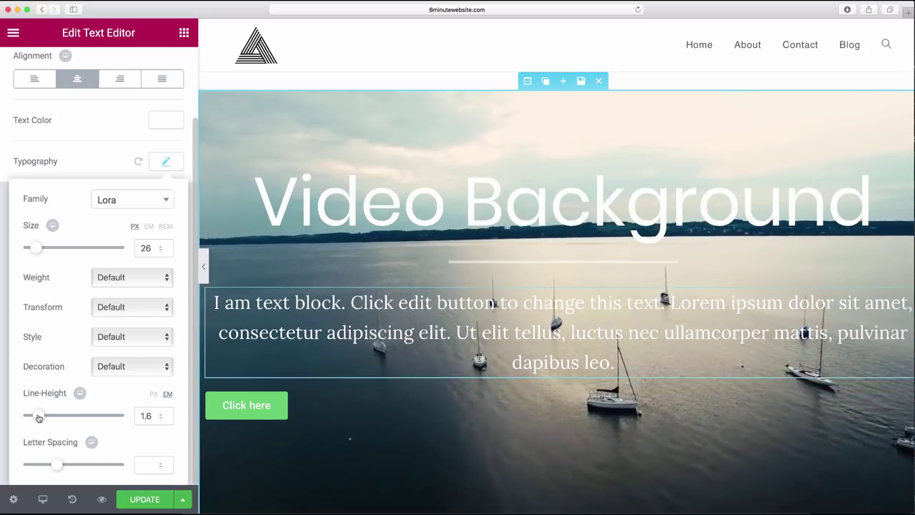
{"action": "left_click", "coordinate": [152, 499]}
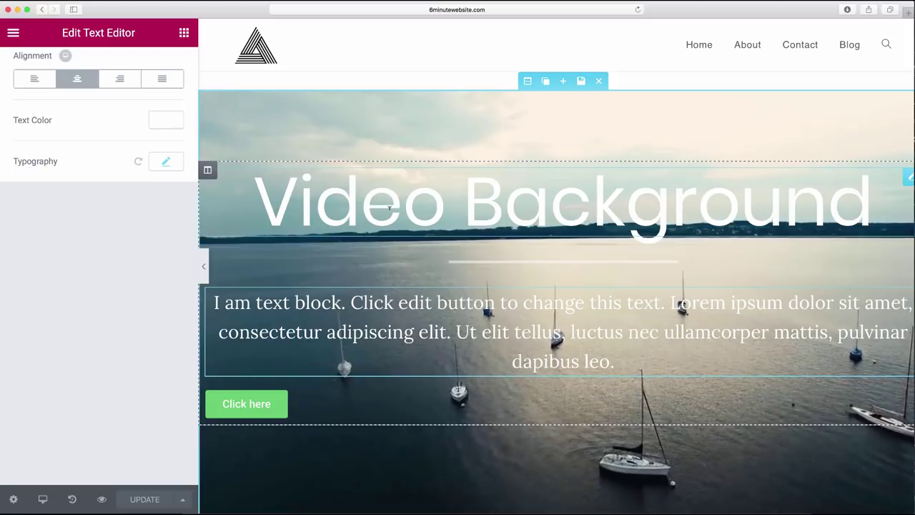
Replace the placeholder with 'Just another combination of Elementor, OceanWP and WordPress.'
{"action": "scroll", "coordinate": [108, 129], "scroll_direction": "up", "scroll_amount": 3}
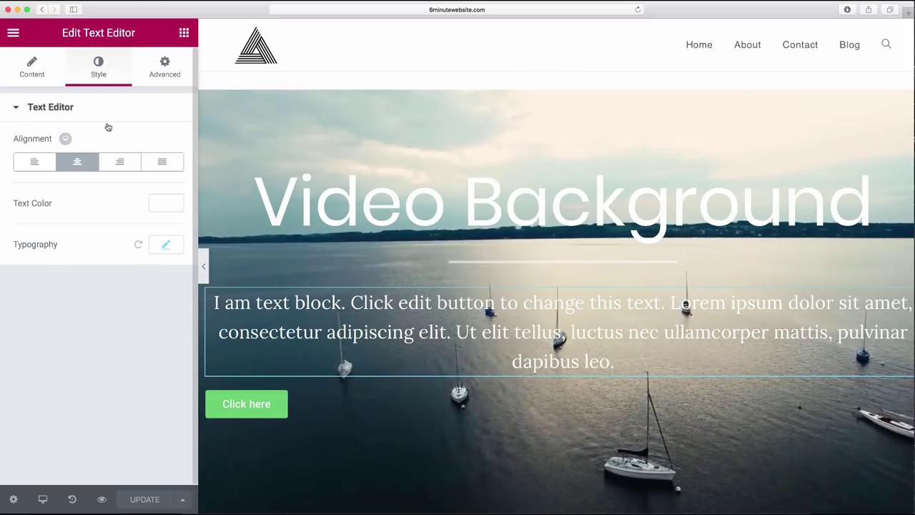
{"action": "left_click", "coordinate": [30, 66]}
{"action": "left_click_drag", "start_coordinate": [92, 397], "coordinate": [17, 287]}
{"action": "type", "text": "Just another combination of Elementor, OceanWP and WordPress."}
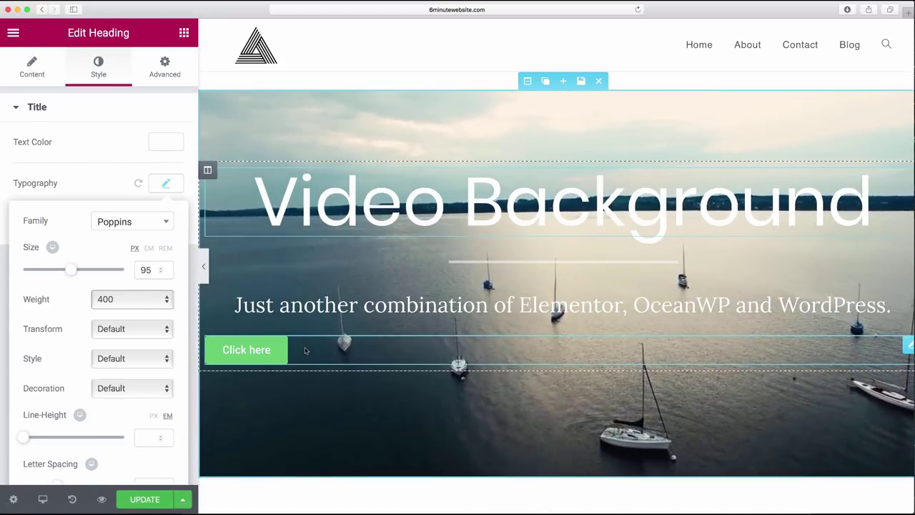
Centre the Click here button and link it to the copied Contact page address
{"action": "left_click", "coordinate": [303, 351]}
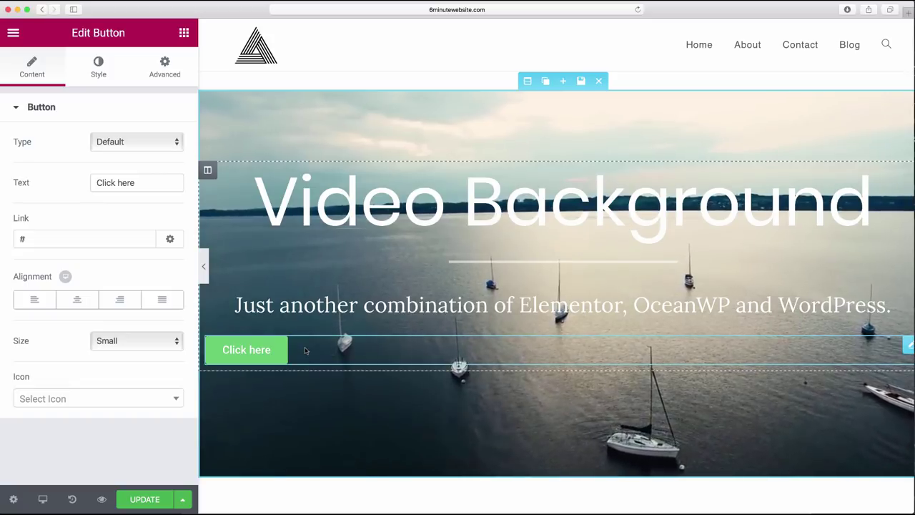
{"action": "left_click", "coordinate": [77, 300]}
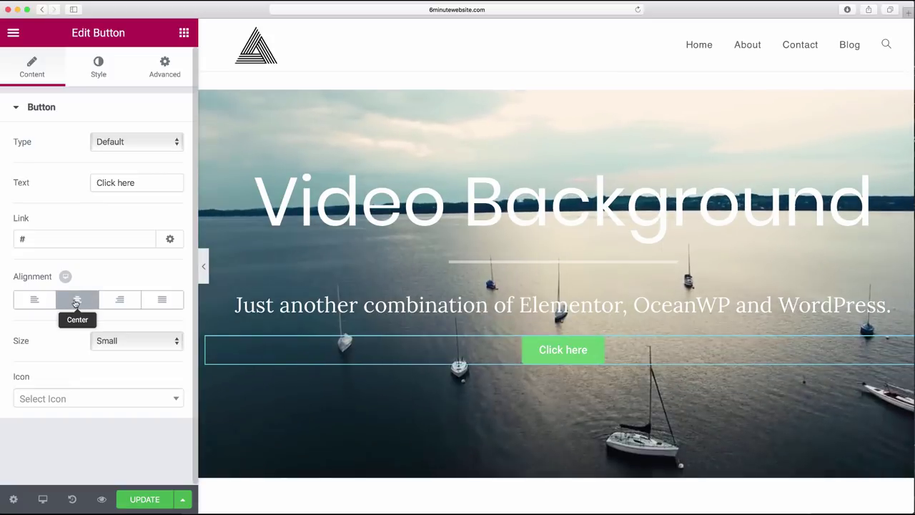
{"action": "right_click", "coordinate": [803, 49]}
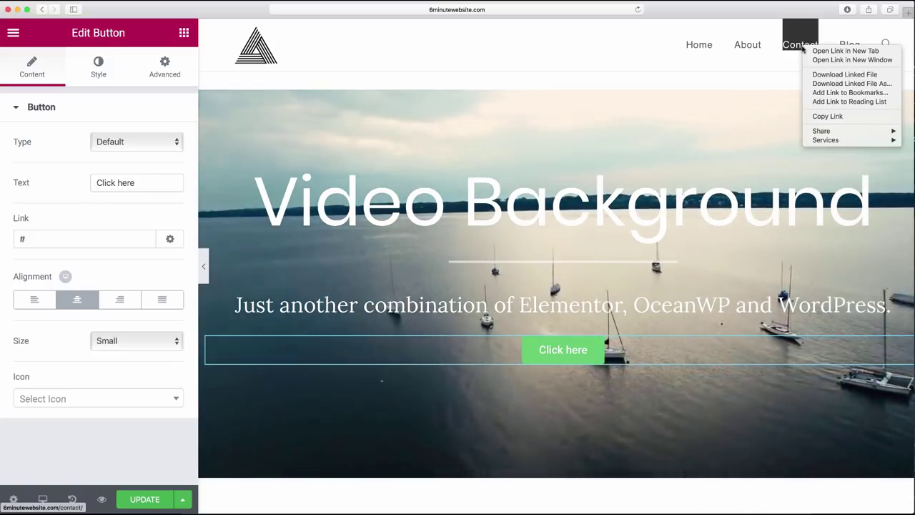
{"action": "left_click", "coordinate": [823, 116]}
{"action": "left_click", "coordinate": [29, 239]}
{"action": "key", "text": "super+v"}
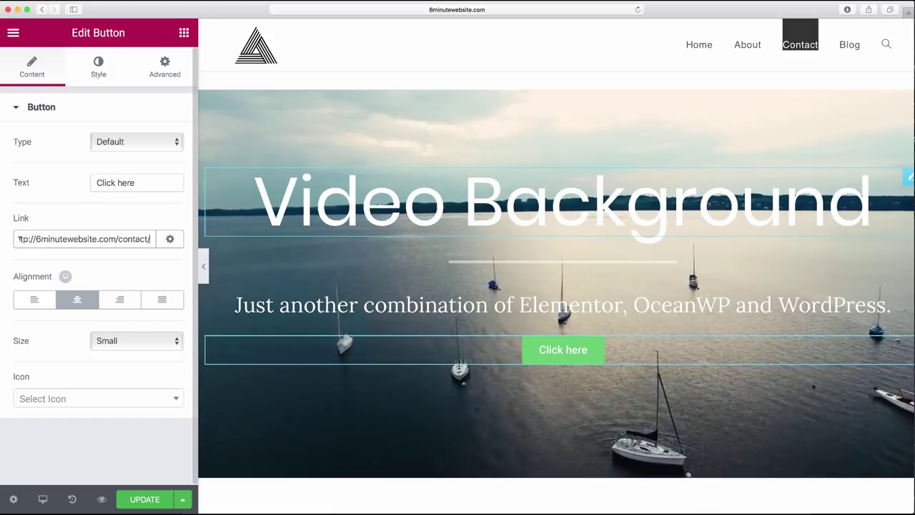
{"action": "left_click", "coordinate": [90, 148]}
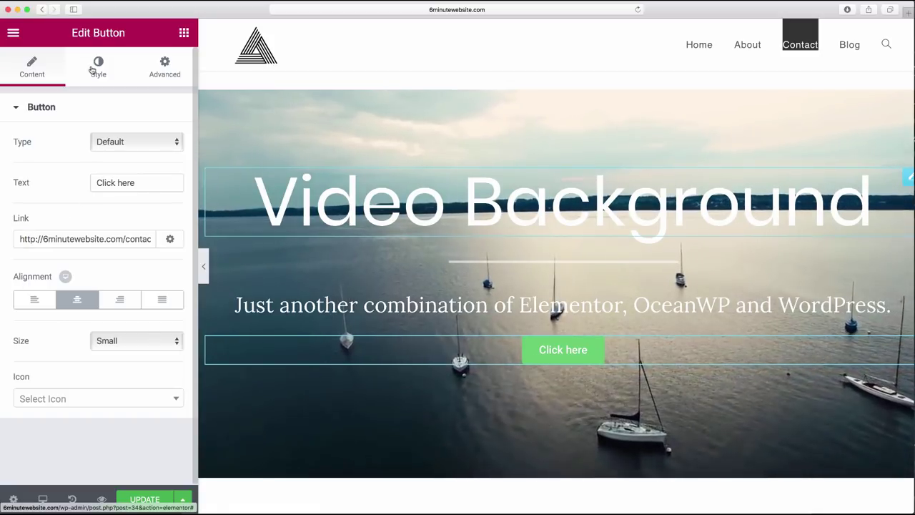
Give the button a fully transparent background and a border radius of 0
{"action": "left_click", "coordinate": [91, 69]}
{"action": "scroll", "coordinate": [122, 157], "scroll_direction": "down", "scroll_amount": 1}
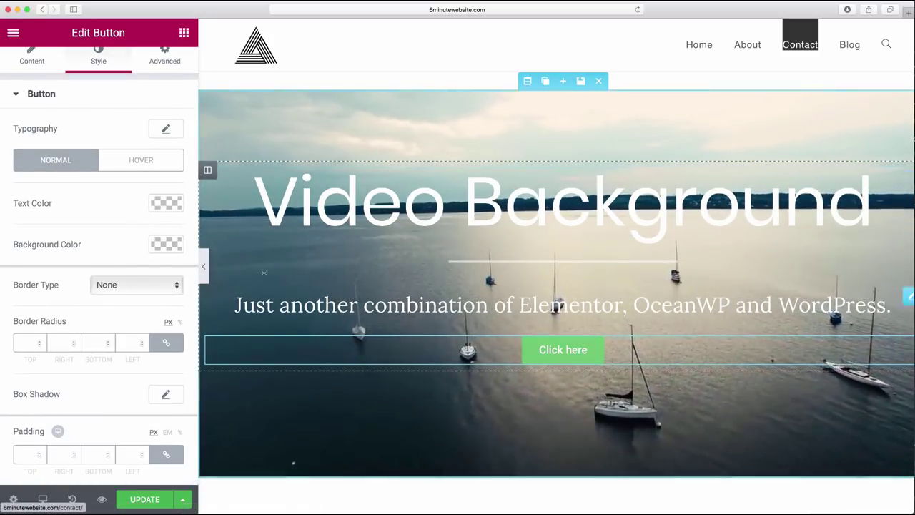
{"action": "left_click", "coordinate": [169, 249]}
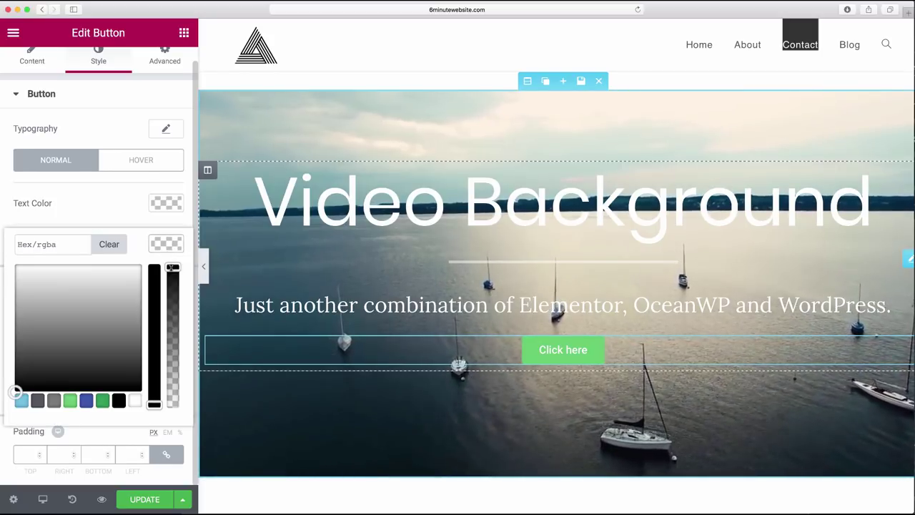
{"action": "left_click_drag", "start_coordinate": [172, 267], "coordinate": [173, 406]}
{"action": "left_click", "coordinate": [32, 385]}
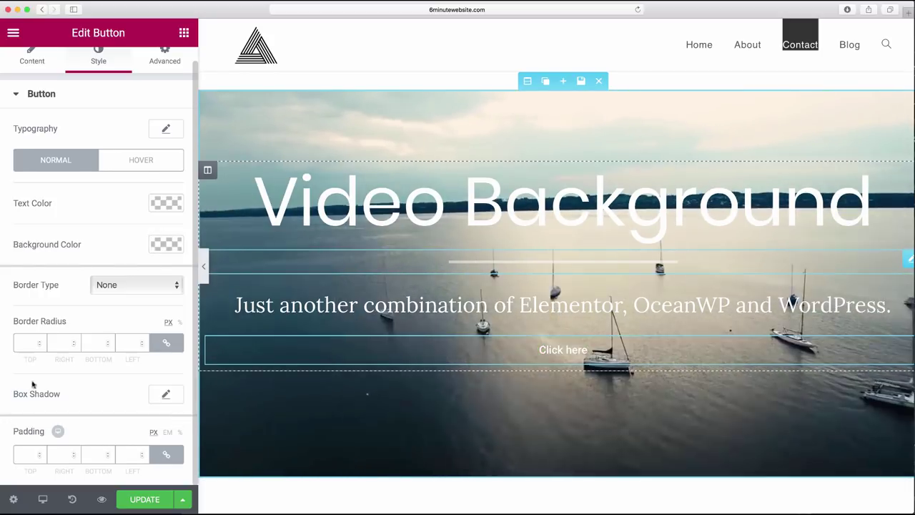
{"action": "left_click", "coordinate": [27, 341]}
{"action": "type", "text": "0"}
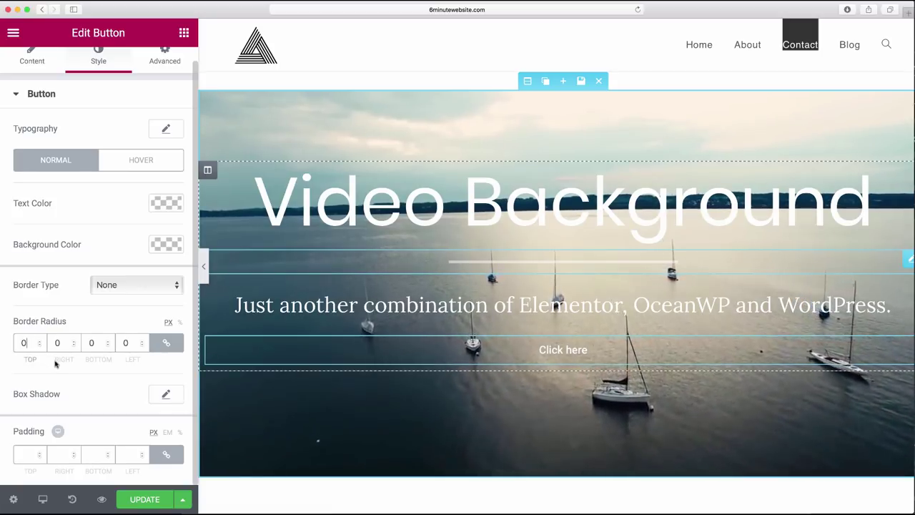
Add a solid 2 px border to the button using the white preset colour
{"action": "left_click", "coordinate": [120, 285]}
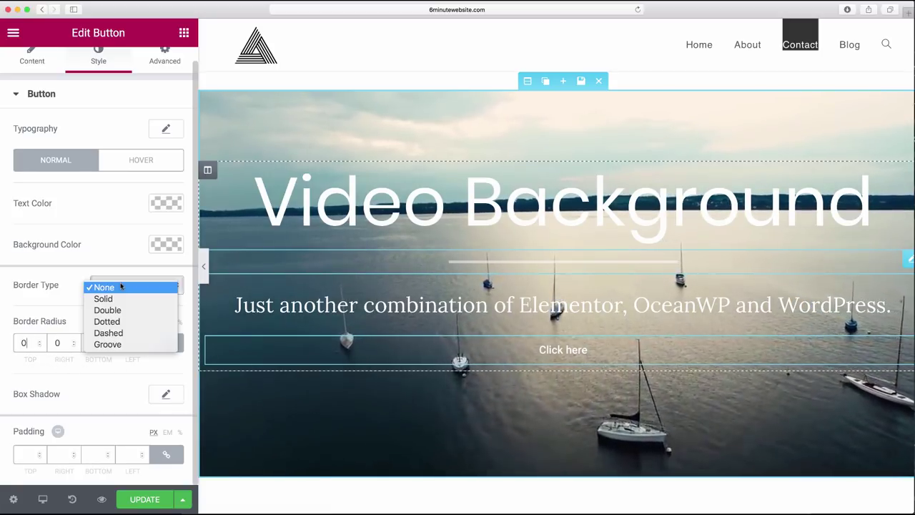
{"action": "left_click", "coordinate": [119, 299]}
{"action": "scroll", "coordinate": [129, 367], "scroll_direction": "down", "scroll_amount": 2}
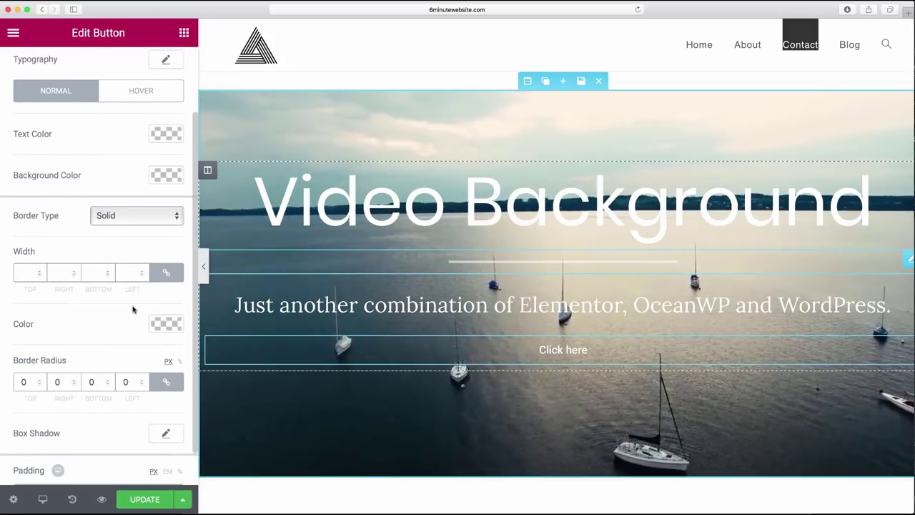
{"action": "scroll", "coordinate": [133, 308], "scroll_direction": "down", "scroll_amount": 1}
{"action": "scroll", "coordinate": [86, 304], "scroll_direction": "up", "scroll_amount": 2}
{"action": "left_click", "coordinate": [23, 293]}
{"action": "type", "text": "2"}
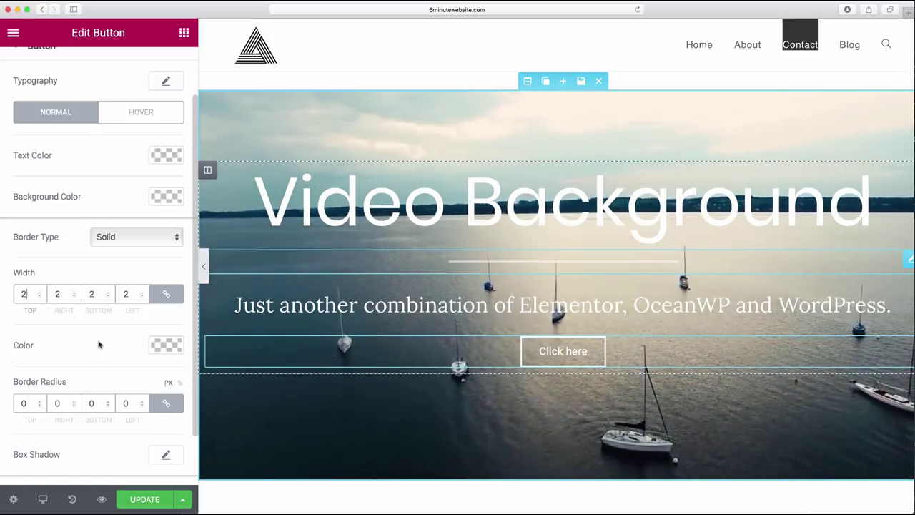
{"action": "left_click", "coordinate": [159, 346]}
{"action": "scroll", "coordinate": [118, 361], "scroll_direction": "down", "scroll_amount": 2}
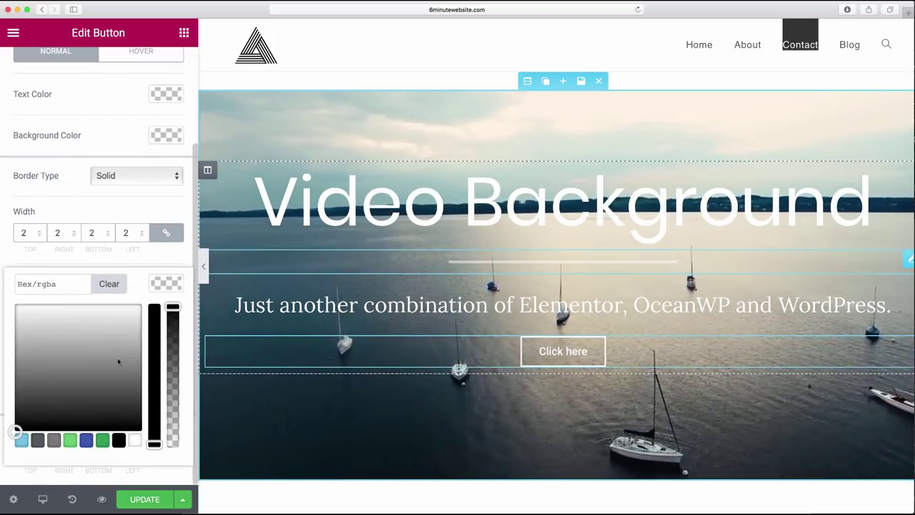
{"action": "left_click", "coordinate": [134, 440]}
{"action": "key", "text": "Escape"}
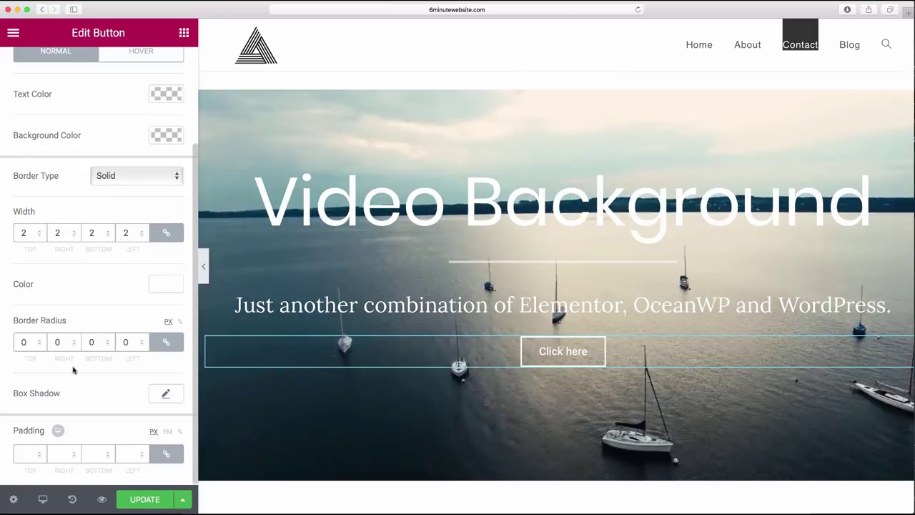
{"action": "scroll", "coordinate": [82, 400], "scroll_direction": "up", "scroll_amount": 4}
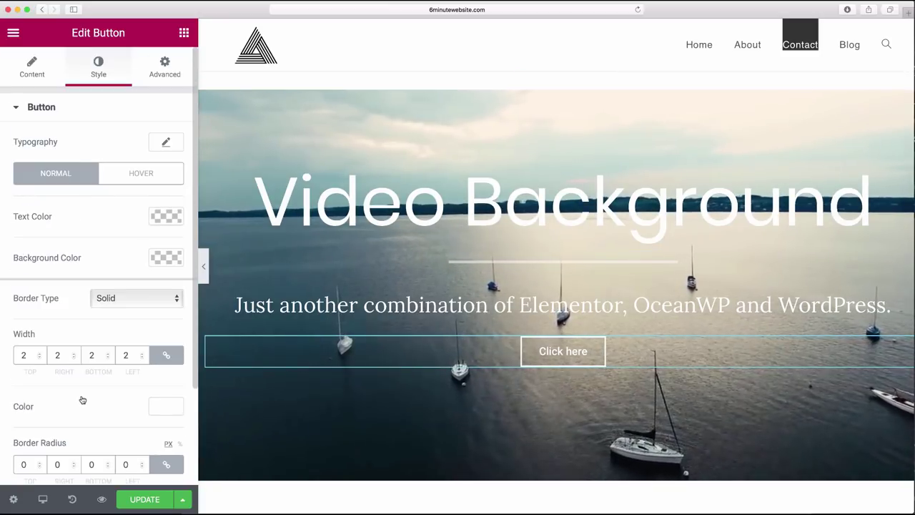
Set the Click here button's entrance animation to Bounce, update the page, and open a new tab
{"action": "left_click", "coordinate": [166, 74]}
{"action": "scroll", "coordinate": [62, 184], "scroll_direction": "down", "scroll_amount": 2}
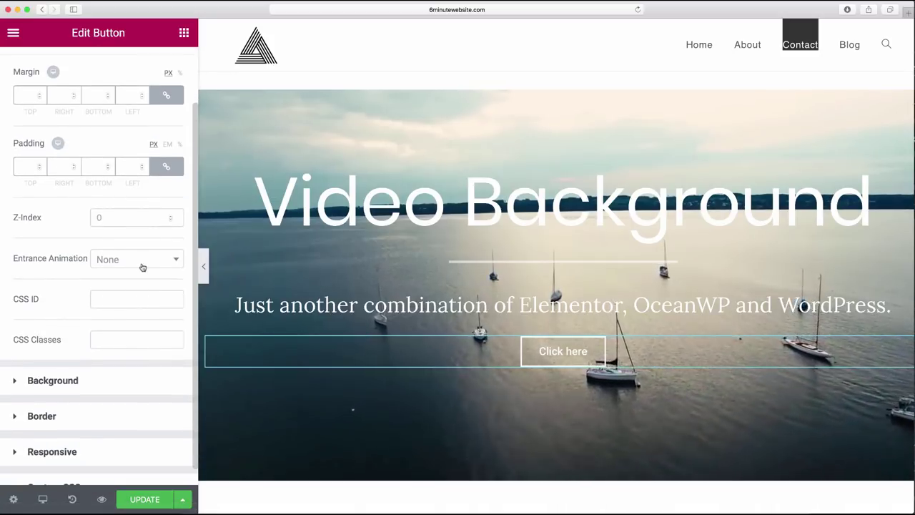
{"action": "left_click", "coordinate": [141, 263]}
{"action": "scroll", "coordinate": [134, 368], "scroll_direction": "down", "scroll_amount": 6}
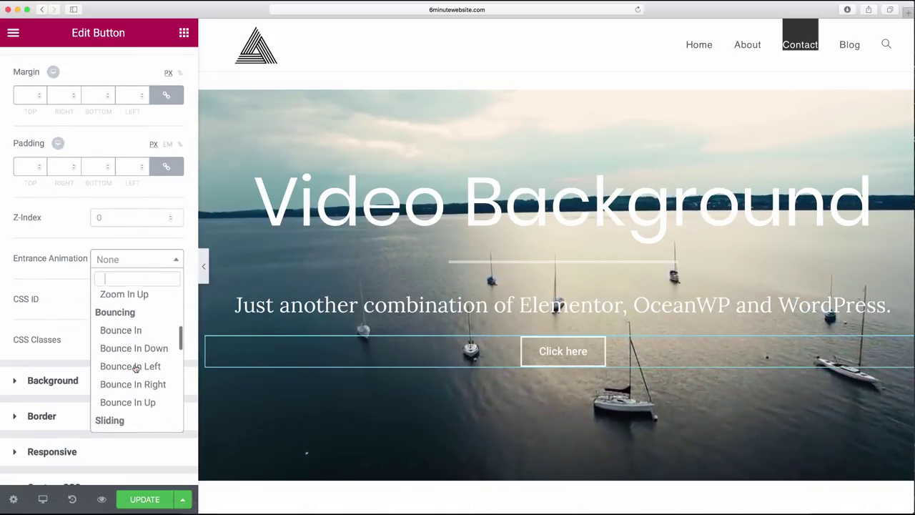
{"action": "scroll", "coordinate": [134, 368], "scroll_direction": "down", "scroll_amount": 7}
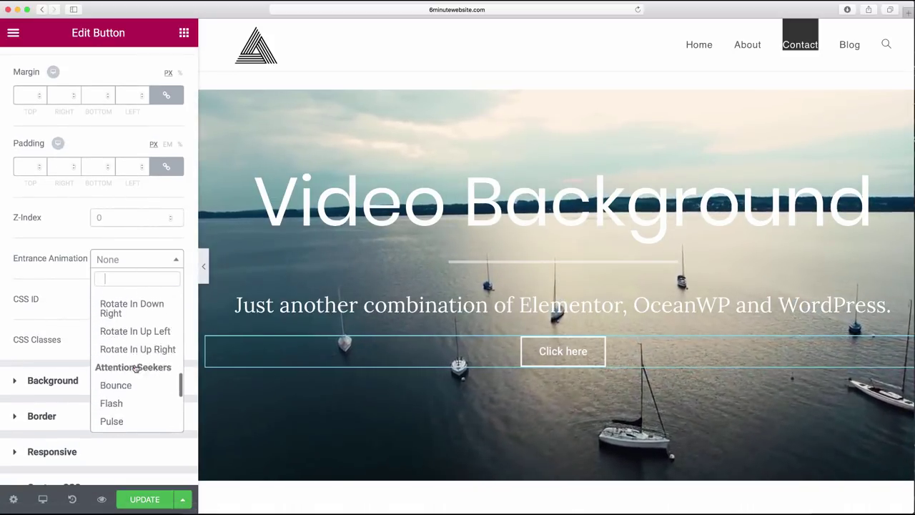
{"action": "scroll", "coordinate": [135, 368], "scroll_direction": "up", "scroll_amount": 2}
{"action": "left_click", "coordinate": [118, 347]}
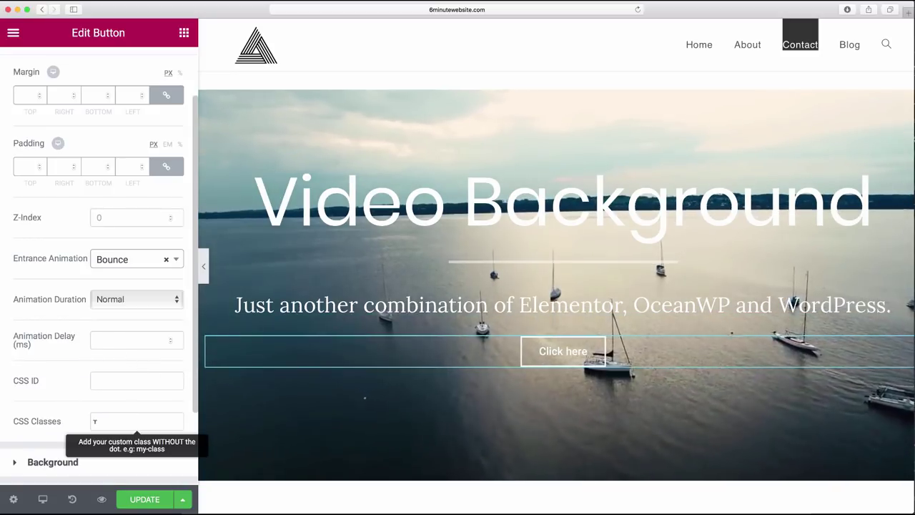
{"action": "left_click", "coordinate": [120, 499]}
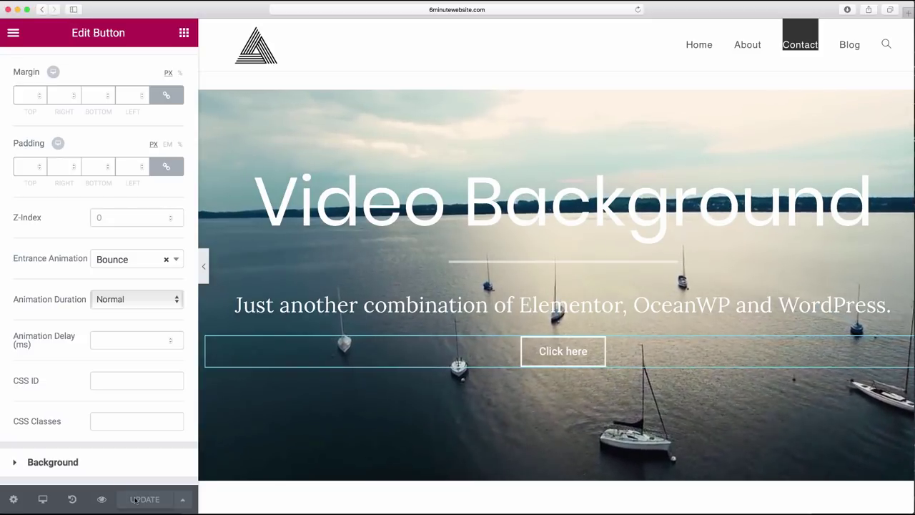
{"action": "key", "text": "super+t"}
Load 6minutewebsite.com and open its About page to review the boat-video hero
{"action": "type", "text": "6minutewebsite.com"}
{"action": "key", "text": "Return"}
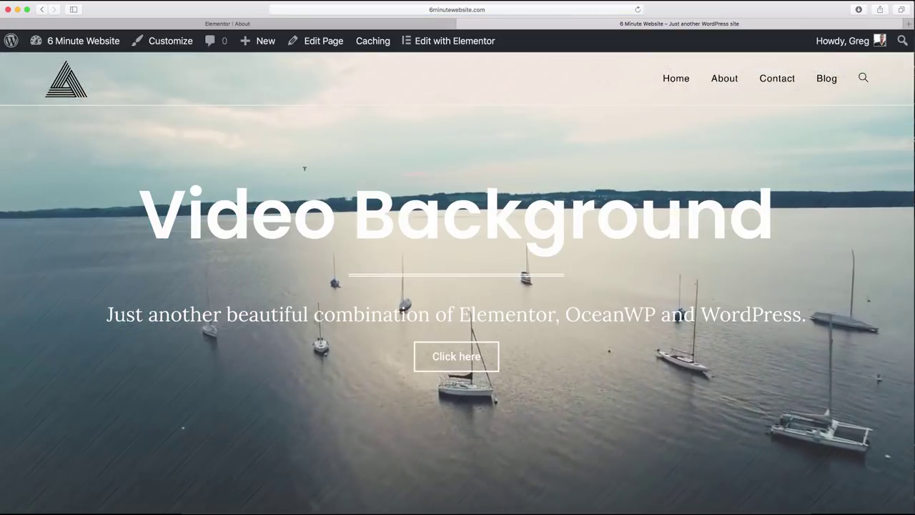
{"action": "left_click", "coordinate": [723, 79]}
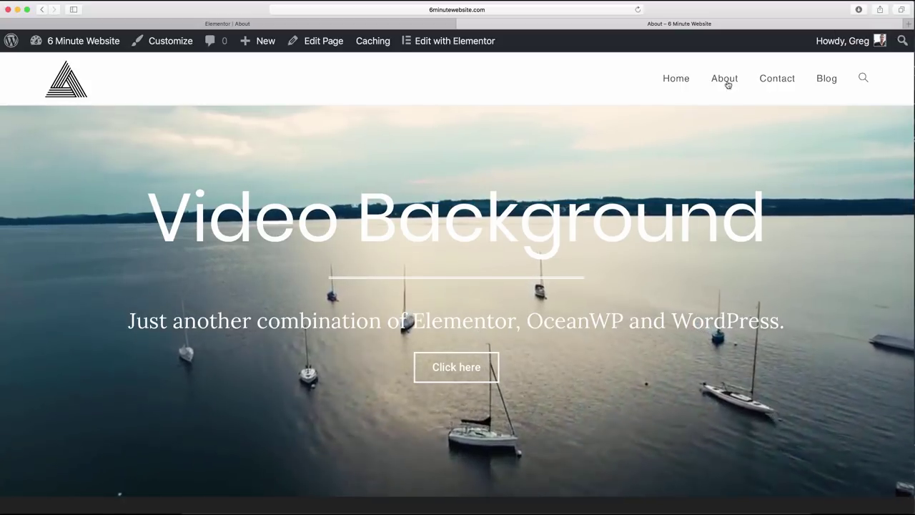
{"action": "scroll", "coordinate": [369, 166], "scroll_direction": "down", "scroll_amount": 2}
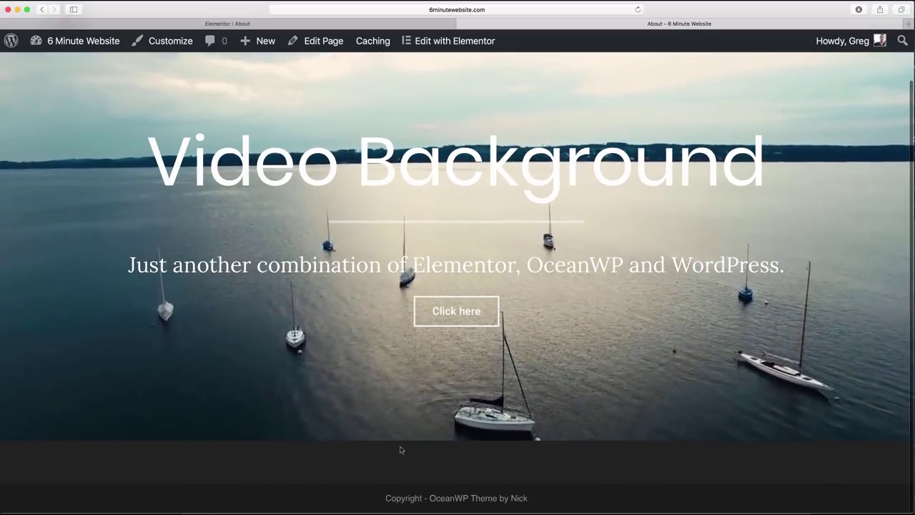
{"action": "scroll", "coordinate": [466, 457], "scroll_direction": "up", "scroll_amount": 2}
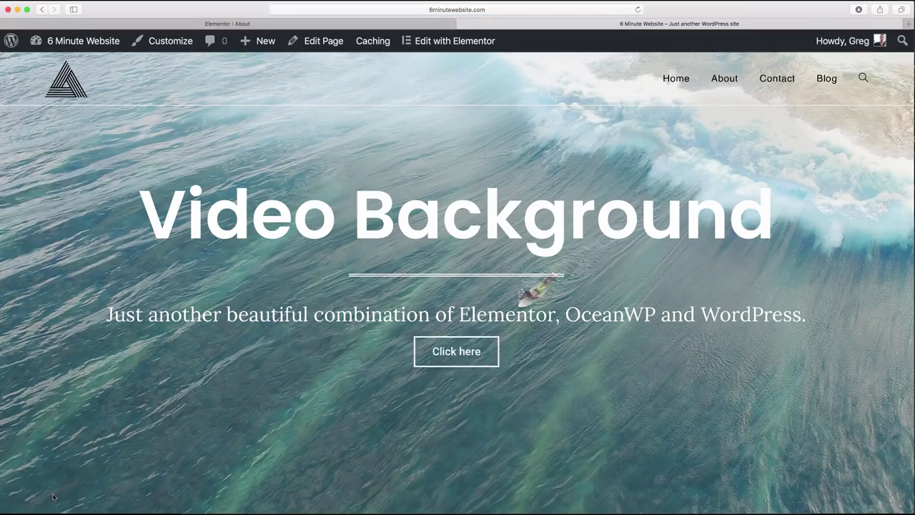
{"action": "left_click", "coordinate": [725, 79]}
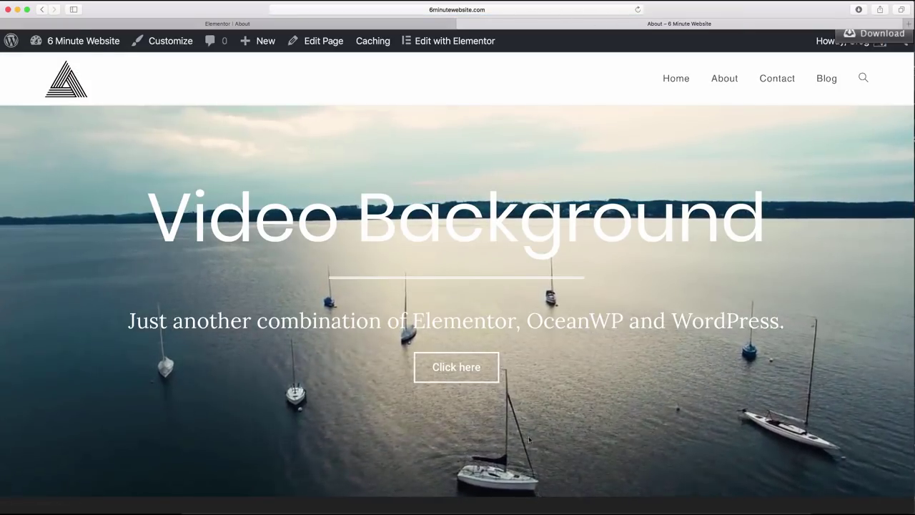
Back in Elementor, set the hero section's height to Fit To Screen
{"action": "left_click", "coordinate": [257, 24]}
{"action": "mouse_move", "coordinate": [258, 122]}
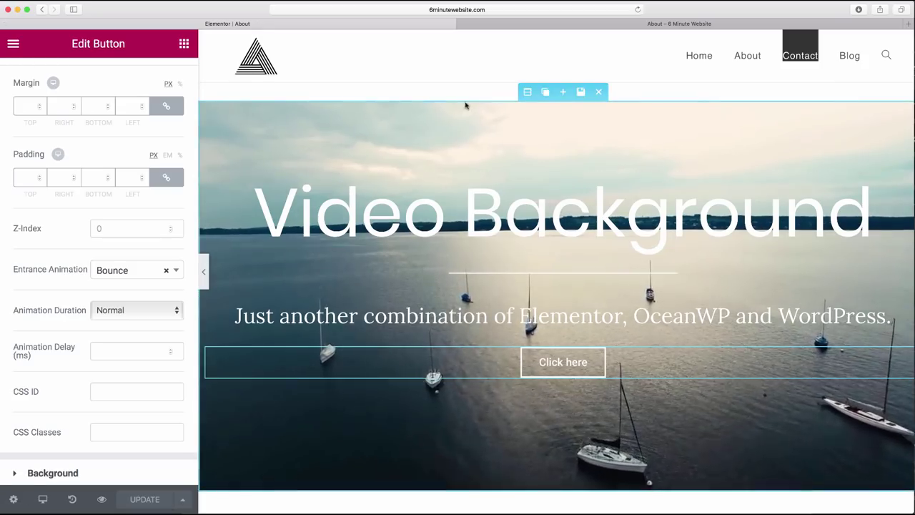
{"action": "left_click", "coordinate": [528, 91]}
{"action": "scroll", "coordinate": [98, 251], "scroll_direction": "down", "scroll_amount": 2}
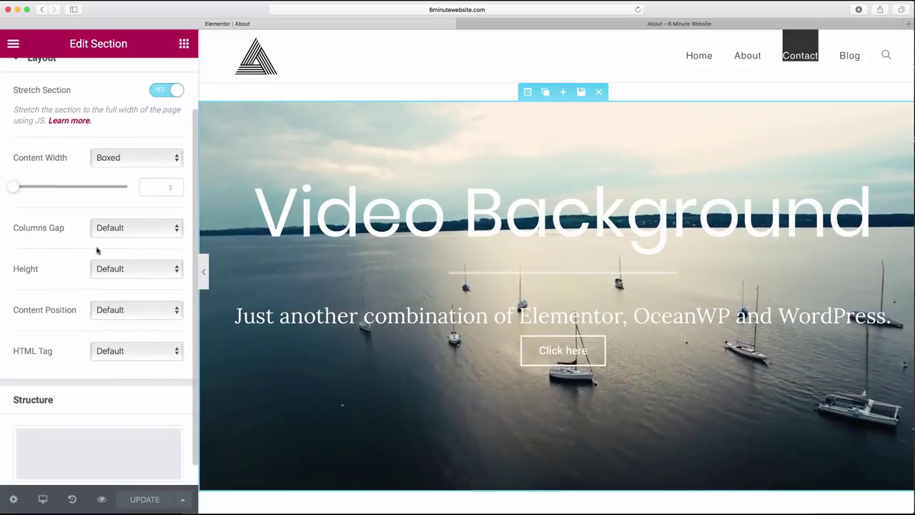
{"action": "left_click", "coordinate": [133, 268]}
{"action": "left_click", "coordinate": [133, 282]}
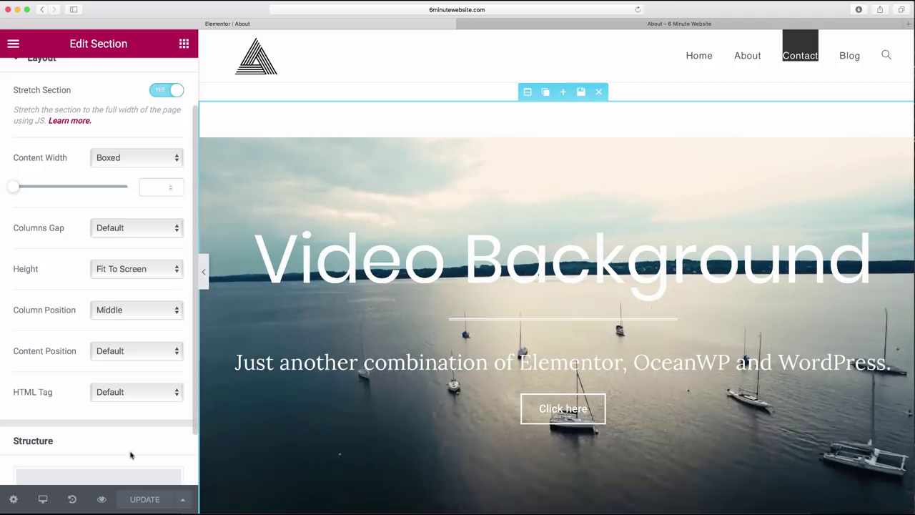
Set the Video Background heading's font weight to 600, update, and return to the live About page
{"action": "left_click", "coordinate": [371, 257]}
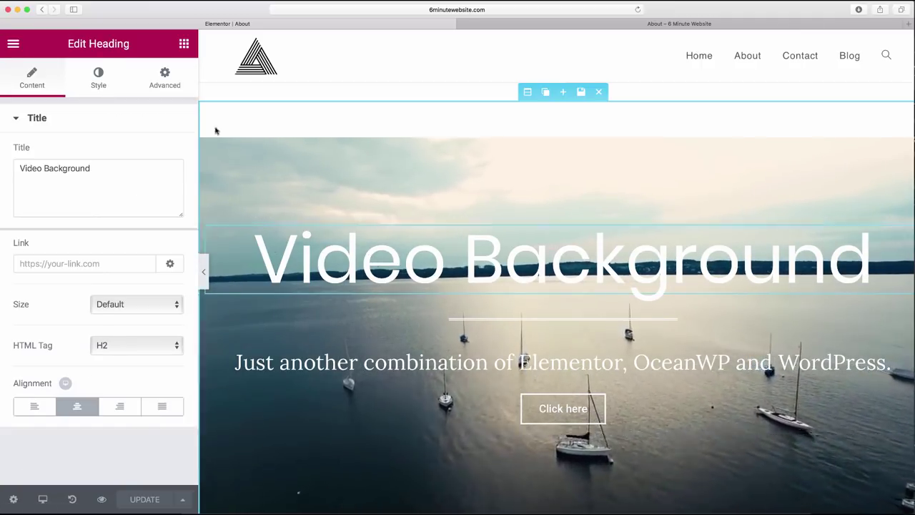
{"action": "left_click", "coordinate": [98, 78]}
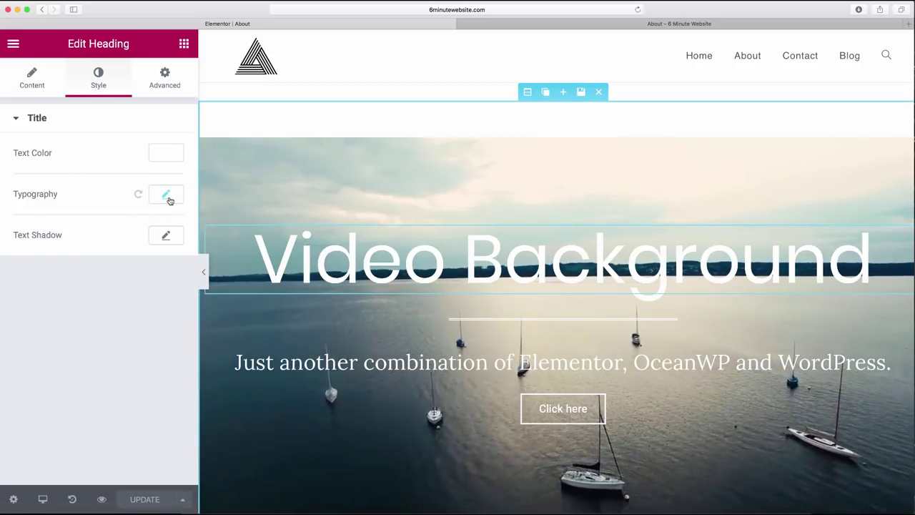
{"action": "left_click", "coordinate": [165, 195]}
{"action": "left_click", "coordinate": [146, 309]}
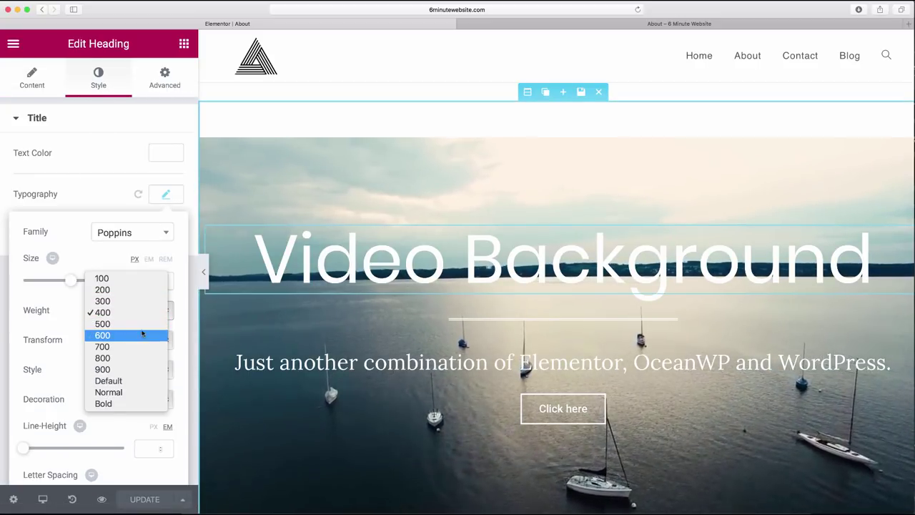
{"action": "left_click", "coordinate": [142, 336]}
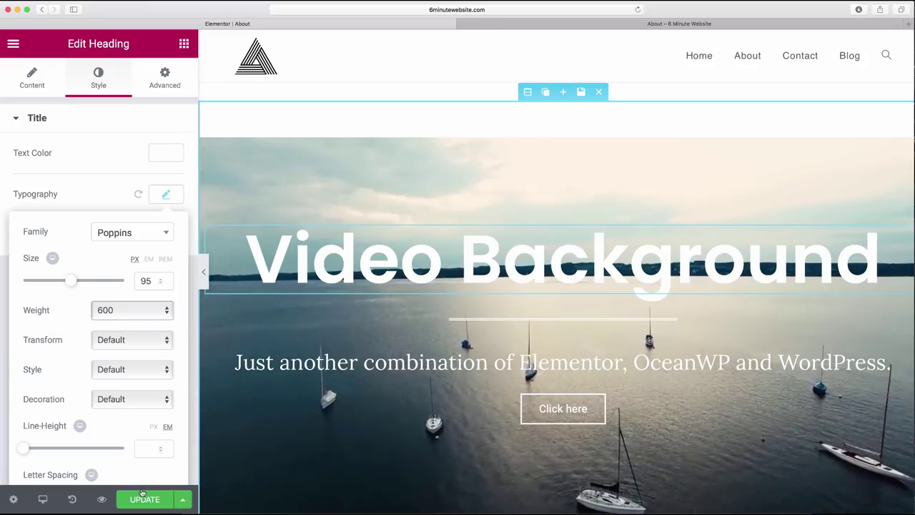
{"action": "left_click", "coordinate": [145, 500]}
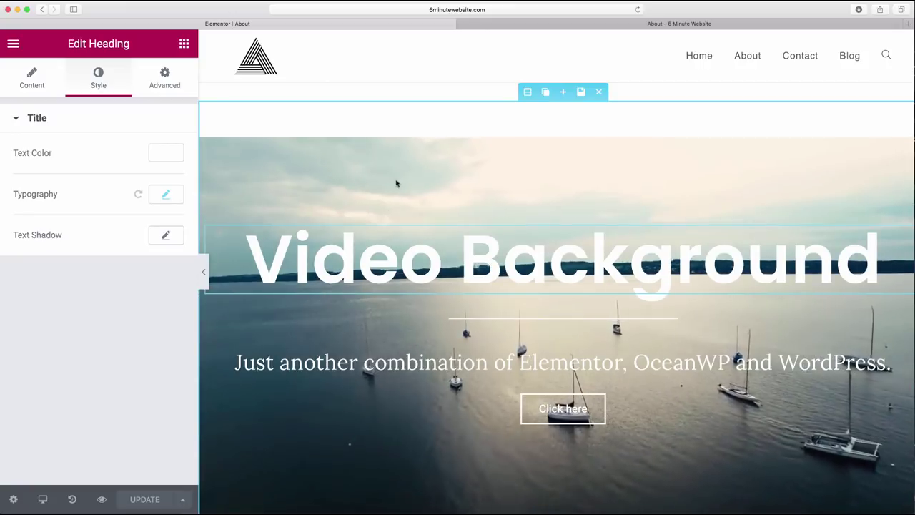
{"action": "left_click", "coordinate": [680, 24]}
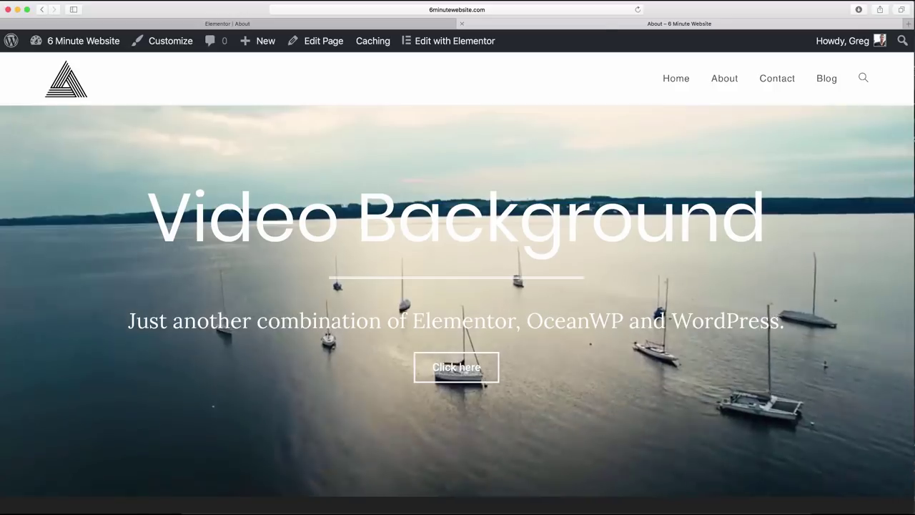
Create a new page titled Demo from the admin bar and publish it
{"action": "mouse_move", "coordinate": [265, 41]}
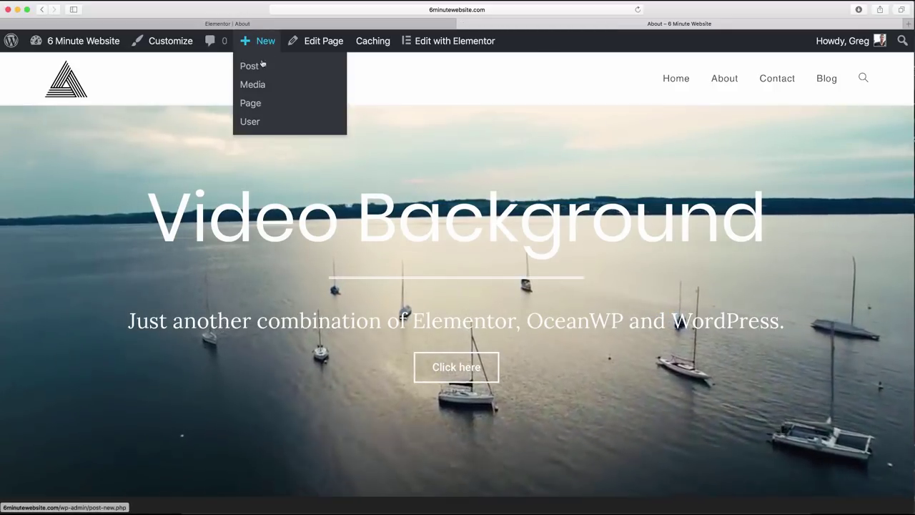
{"action": "left_click", "coordinate": [260, 106]}
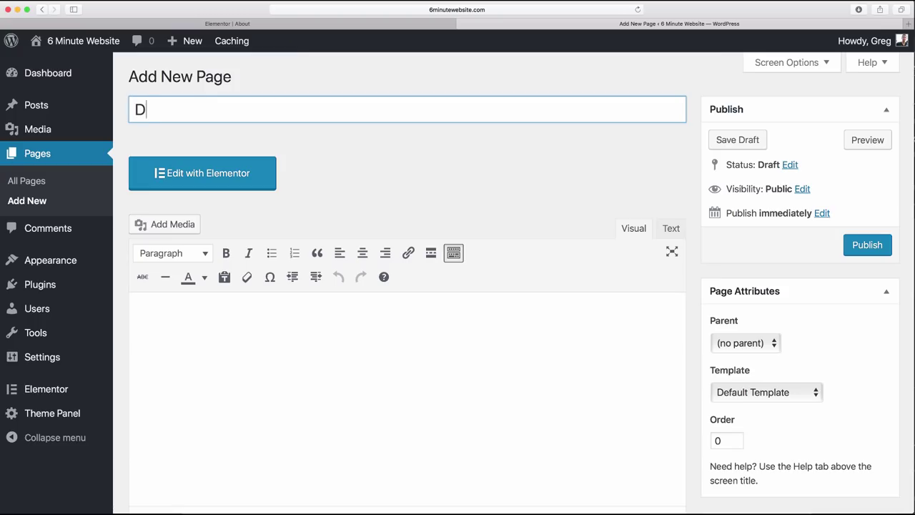
{"action": "left_click", "coordinate": [433, 343]}
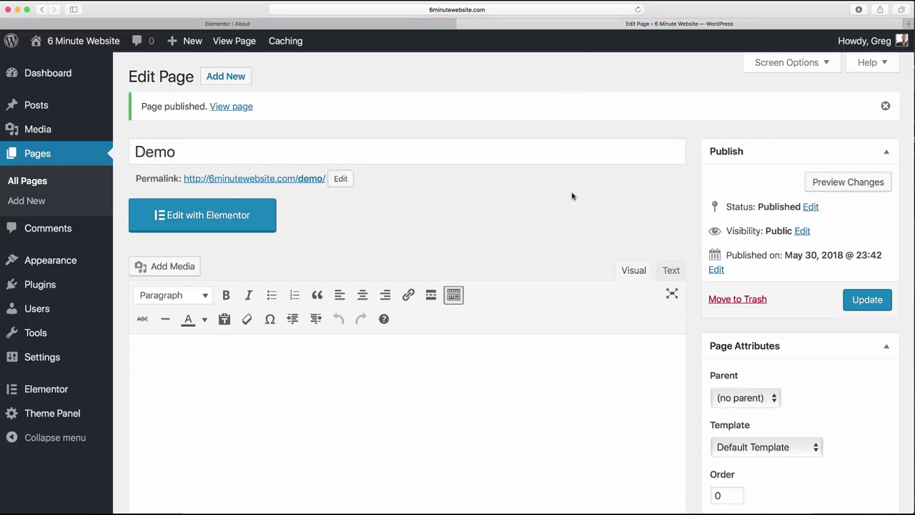
{"action": "scroll", "coordinate": [572, 193], "scroll_direction": "down", "scroll_amount": 5}
{"action": "scroll", "coordinate": [570, 180], "scroll_direction": "up", "scroll_amount": 3}
{"action": "scroll", "coordinate": [571, 181], "scroll_direction": "up", "scroll_amount": 3}
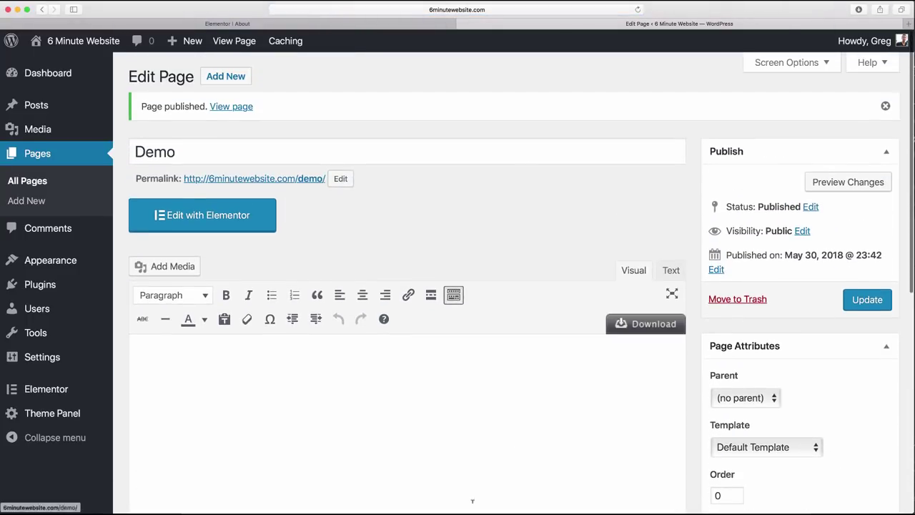
Insert the Hero UI Kit page template into the Demo page, update it, and switch to the About editor
{"action": "left_click", "coordinate": [199, 216]}
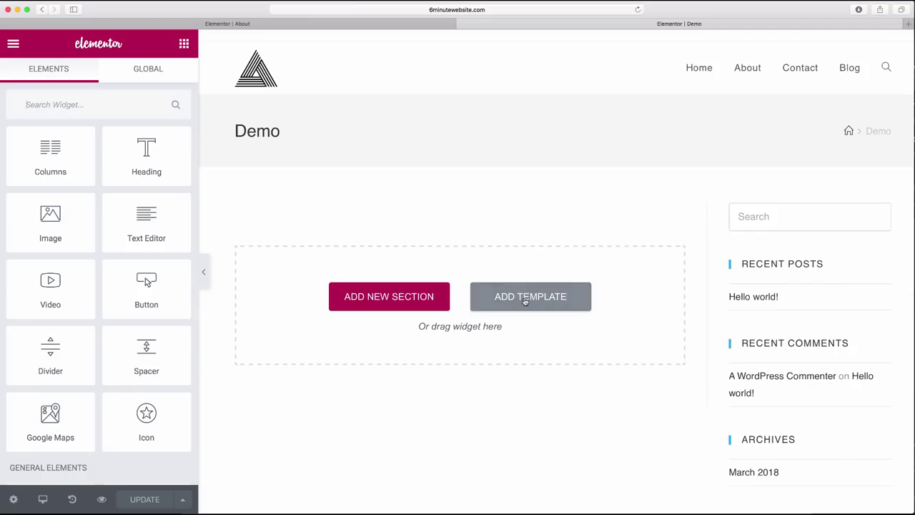
{"action": "left_click", "coordinate": [527, 297]}
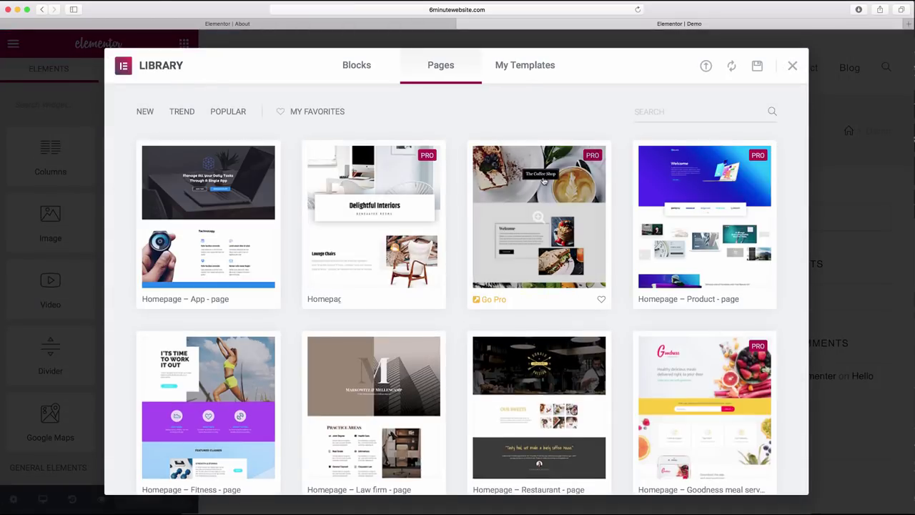
{"action": "scroll", "coordinate": [543, 181], "scroll_direction": "down", "scroll_amount": 3}
{"action": "scroll", "coordinate": [543, 181], "scroll_direction": "down", "scroll_amount": 20}
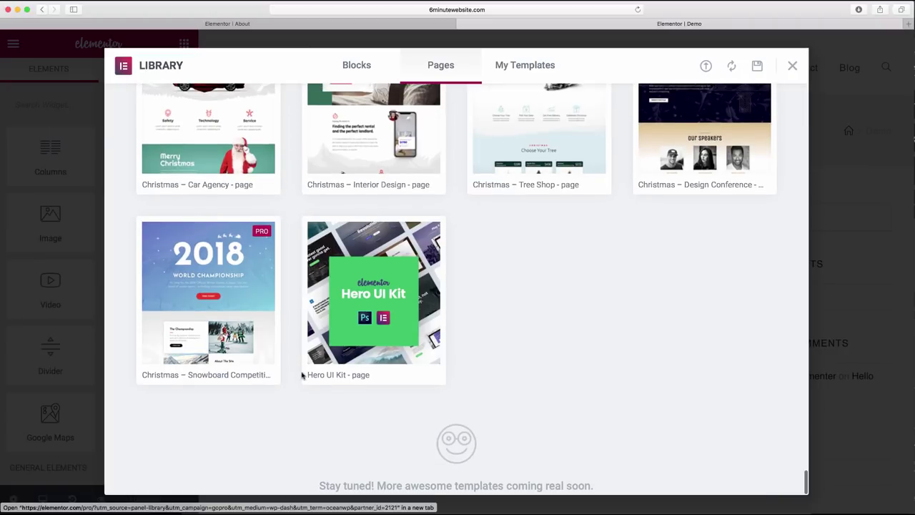
{"action": "mouse_move", "coordinate": [342, 374]}
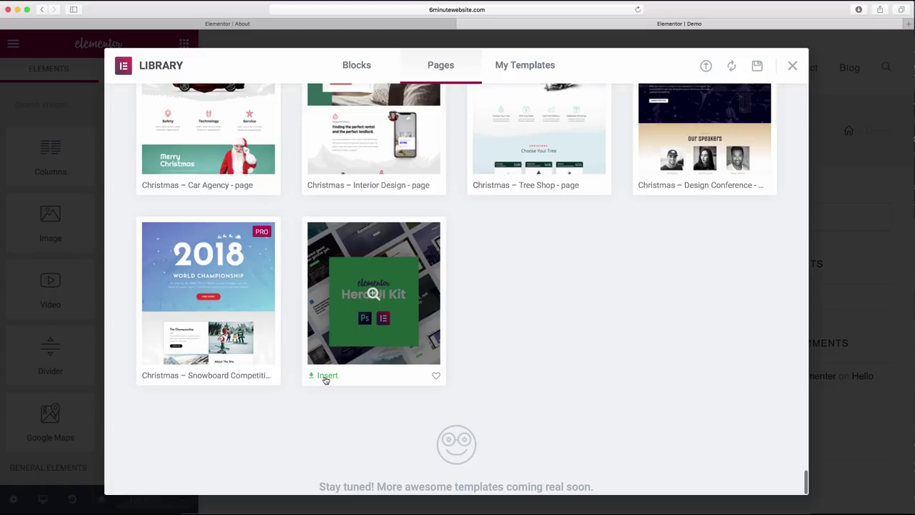
{"action": "left_click", "coordinate": [325, 376]}
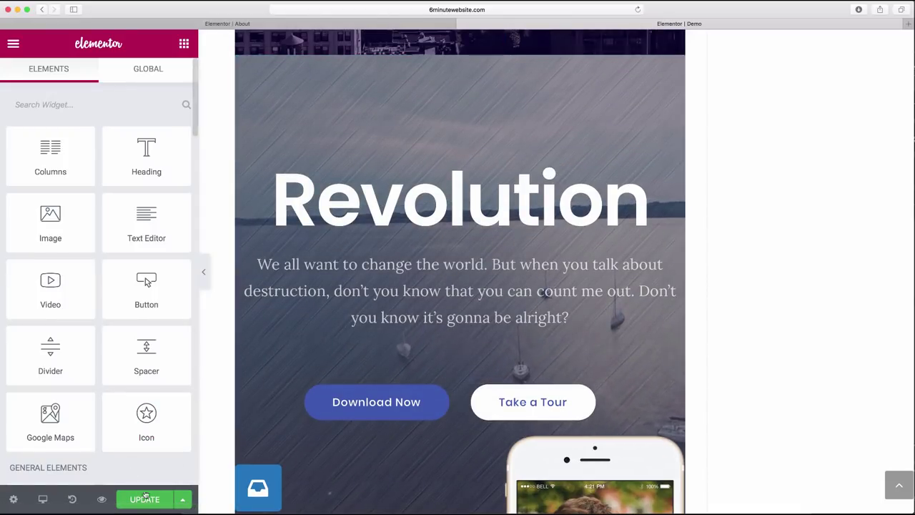
{"action": "left_click", "coordinate": [145, 498]}
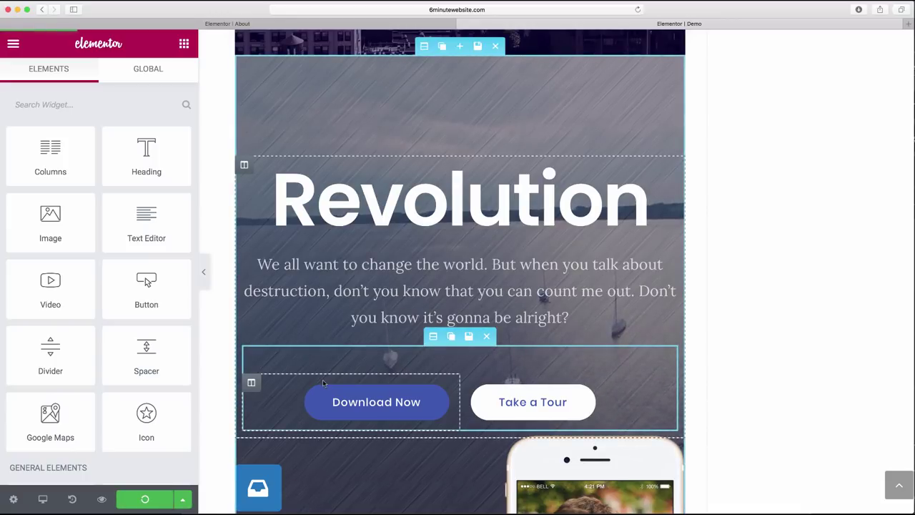
{"action": "key", "text": "ctrl+Tab"}
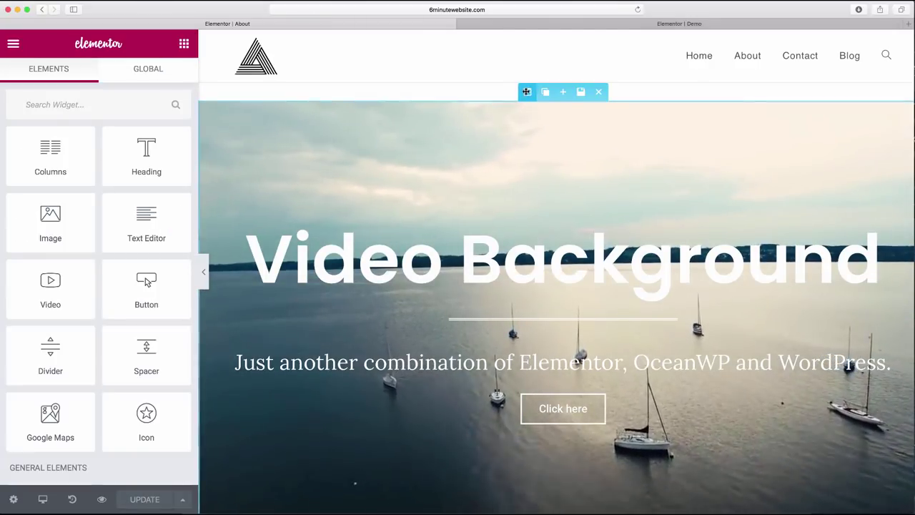
Add brushed-alum.png as a Classic image background overlay on the hero section and save the About page
{"action": "left_click", "coordinate": [527, 92]}
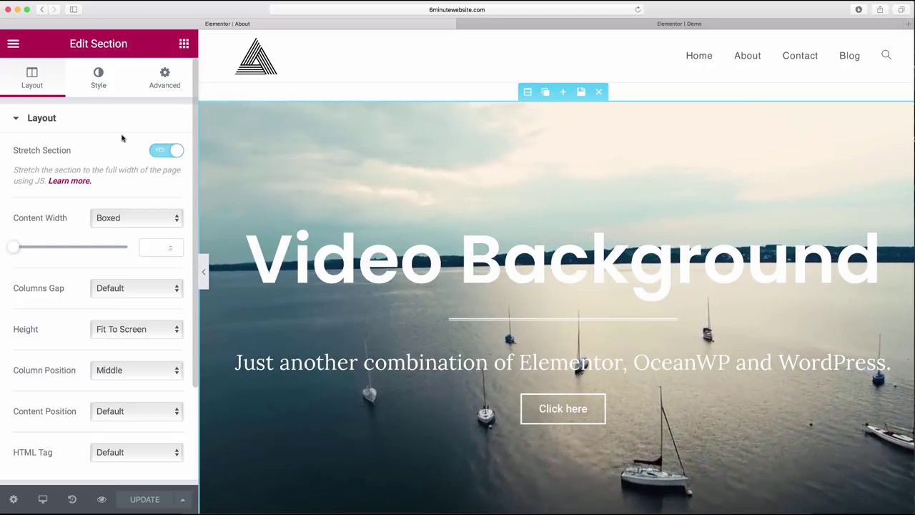
{"action": "left_click", "coordinate": [98, 77]}
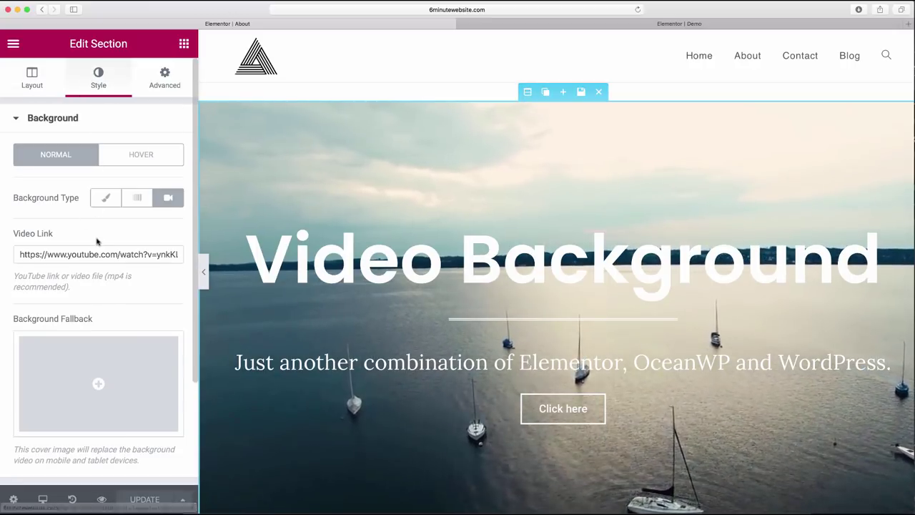
{"action": "scroll", "coordinate": [42, 198], "scroll_direction": "down", "scroll_amount": 4}
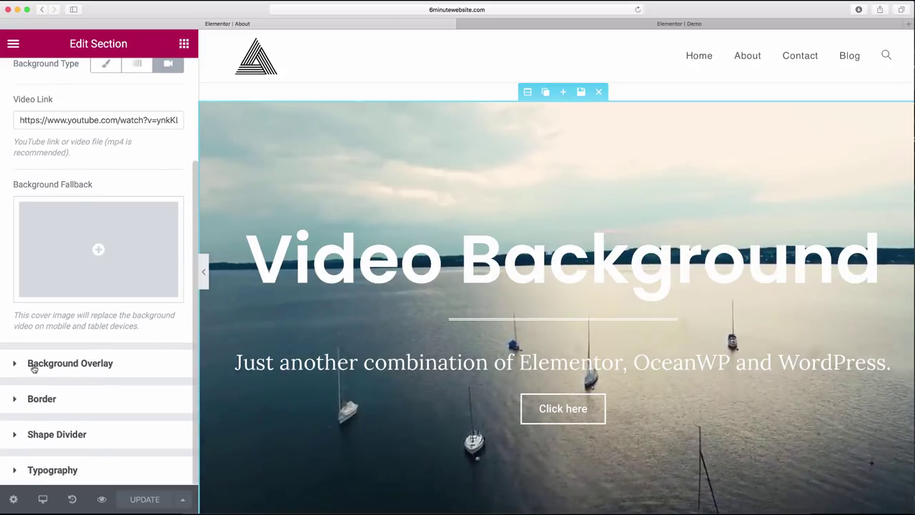
{"action": "left_click", "coordinate": [15, 365]}
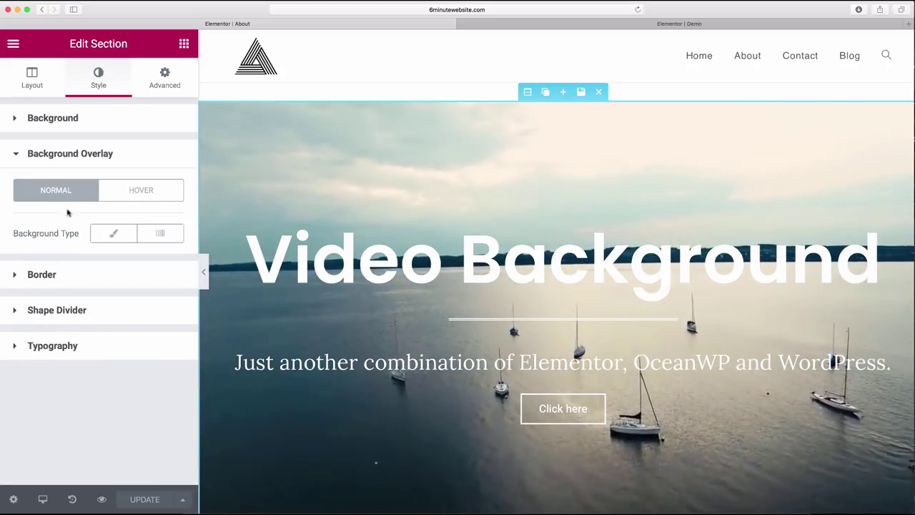
{"action": "left_click", "coordinate": [97, 236]}
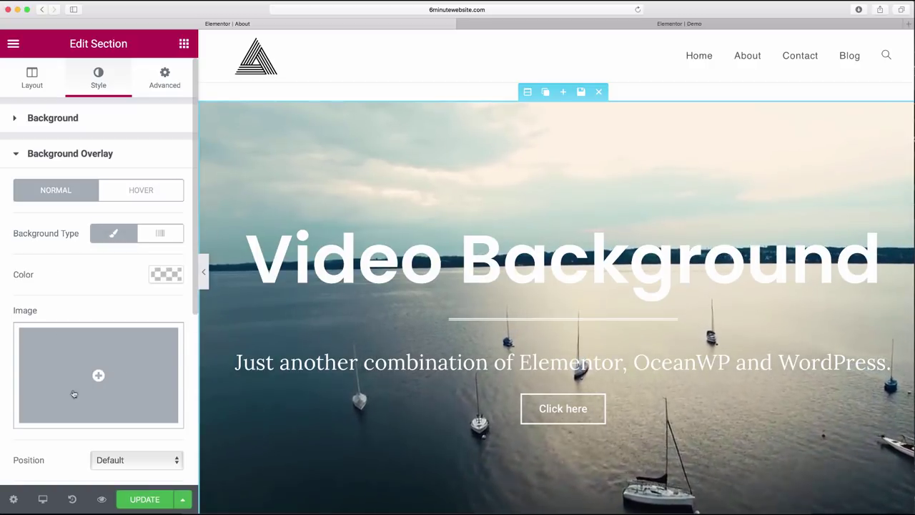
{"action": "left_click", "coordinate": [95, 382]}
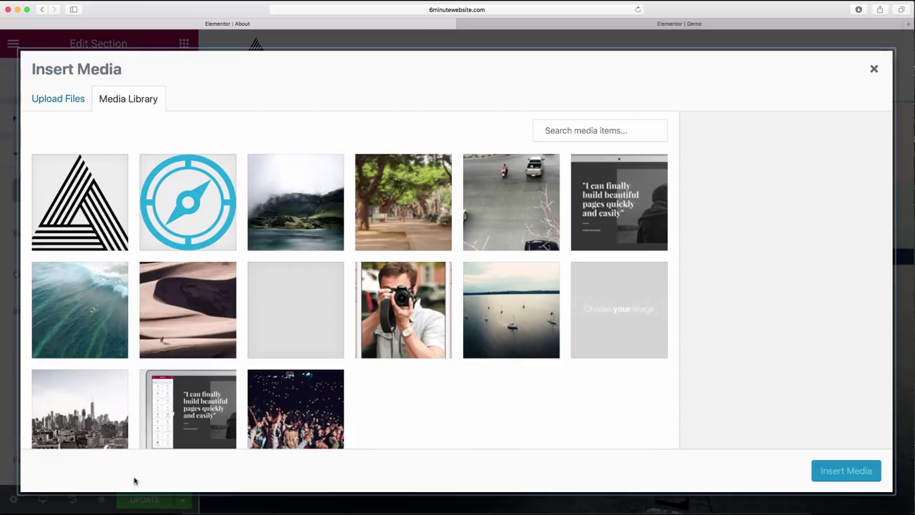
{"action": "scroll", "coordinate": [422, 369], "scroll_direction": "down", "scroll_amount": 2}
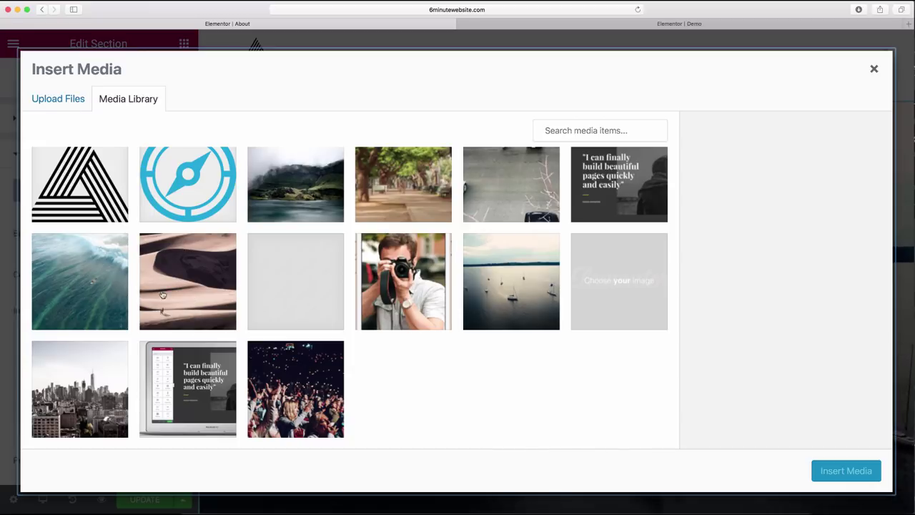
{"action": "left_click", "coordinate": [295, 301]}
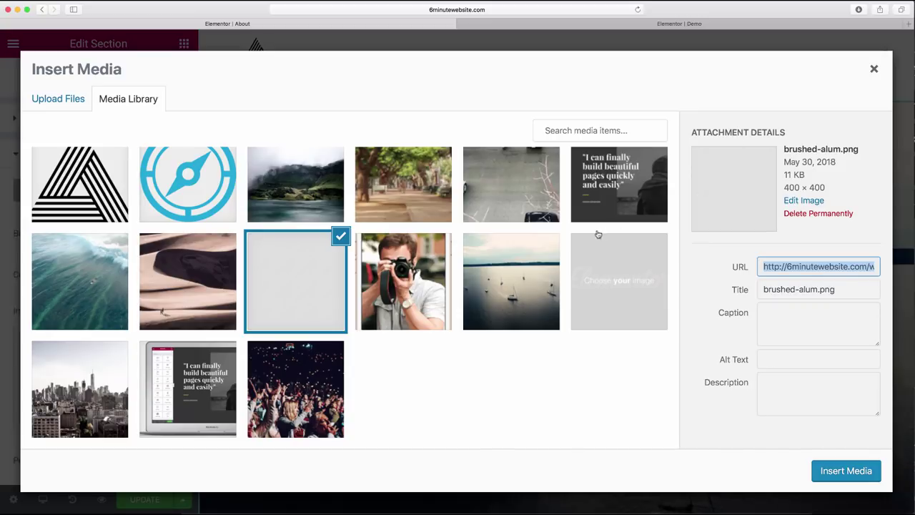
{"action": "left_click", "coordinate": [846, 471]}
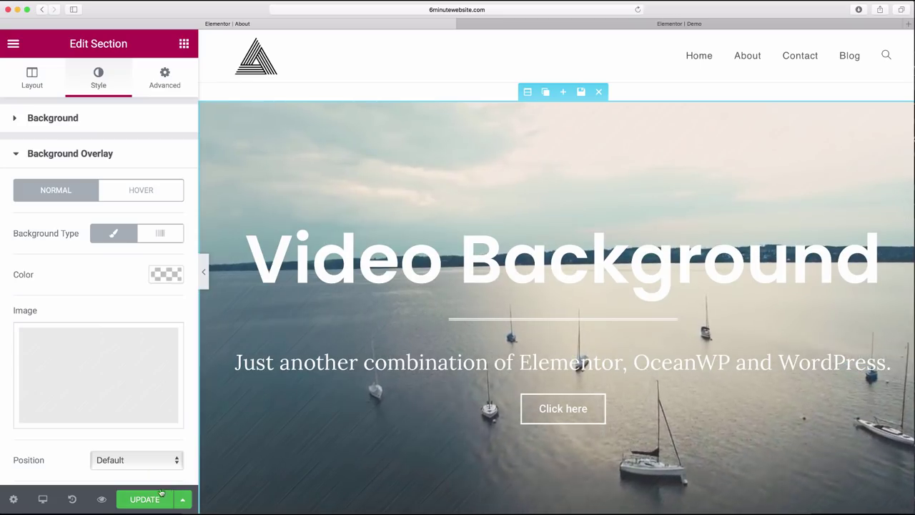
{"action": "key", "text": "super+s"}
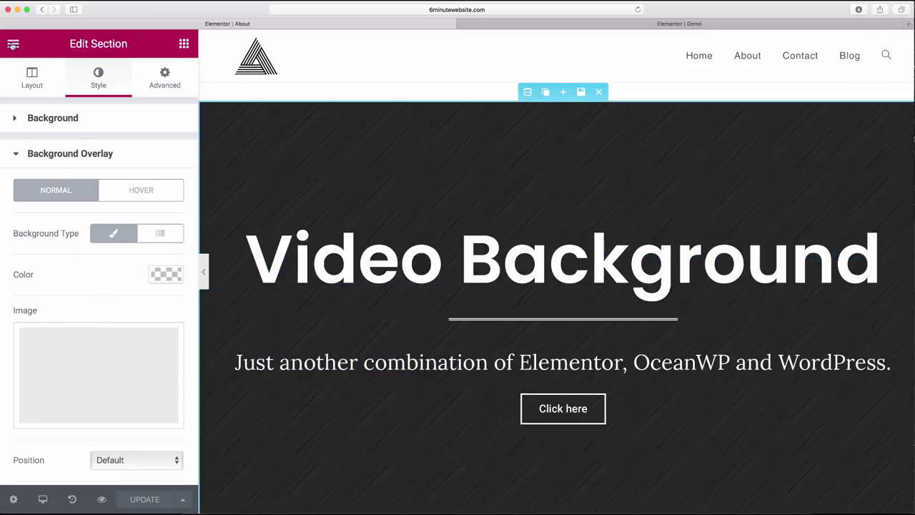
{"action": "left_click", "coordinate": [12, 44]}
Set the About page's OceanWP header style to Transparent, update it, and return to the Demo editor
{"action": "left_click", "coordinate": [63, 335]}
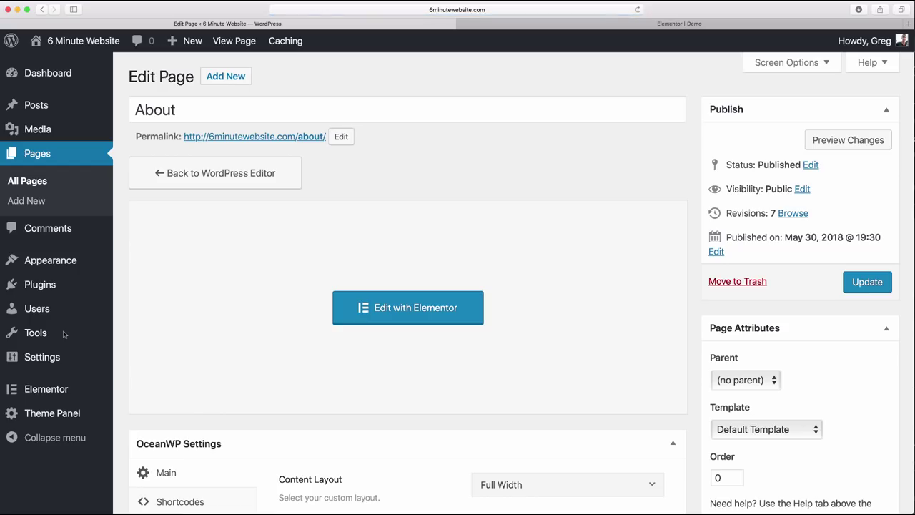
{"action": "scroll", "coordinate": [347, 424], "scroll_direction": "down", "scroll_amount": 5}
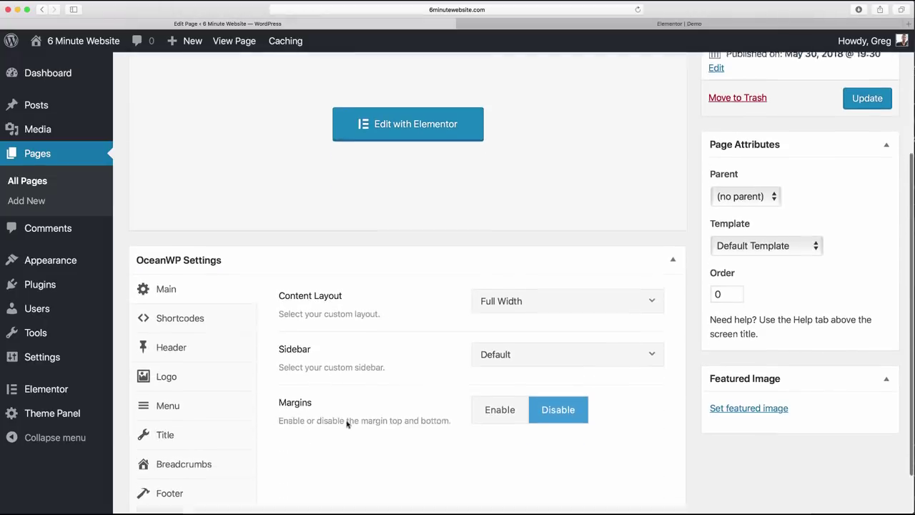
{"action": "scroll", "coordinate": [266, 287], "scroll_direction": "down", "scroll_amount": 1}
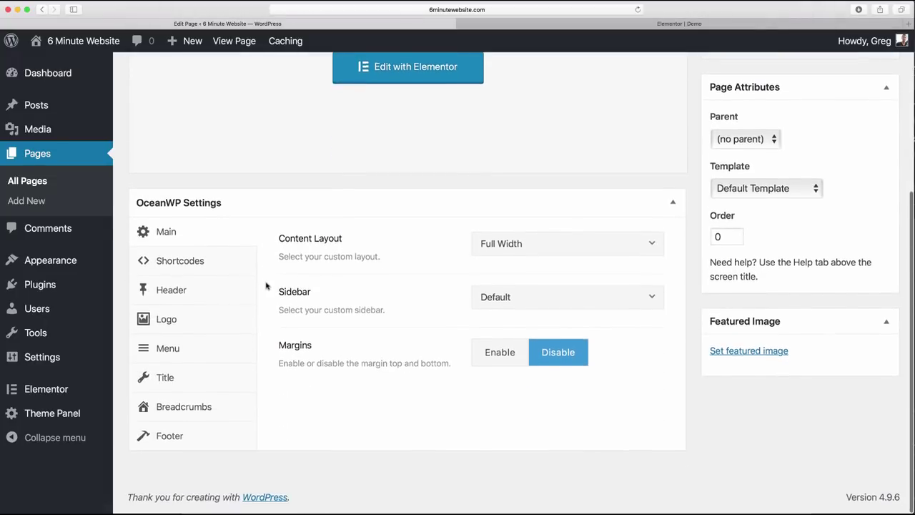
{"action": "left_click", "coordinate": [184, 300]}
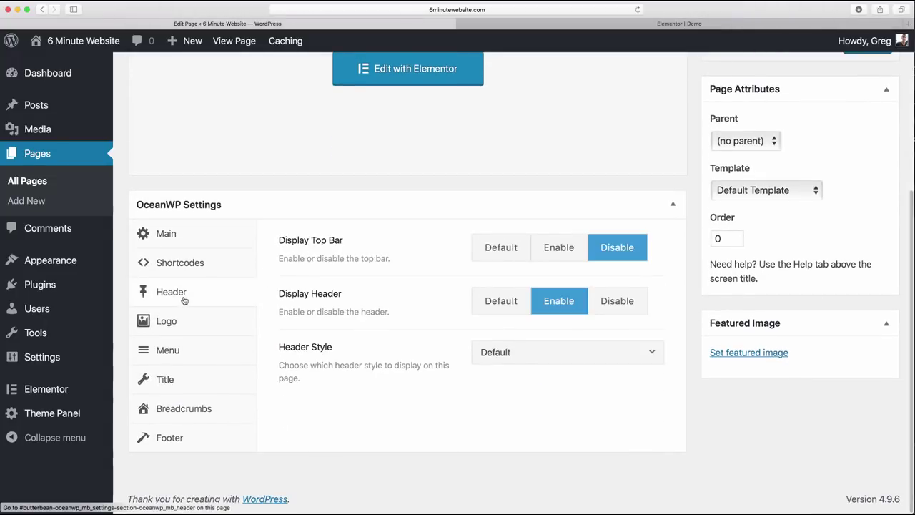
{"action": "left_click", "coordinate": [536, 359]}
{"action": "left_click", "coordinate": [556, 429]}
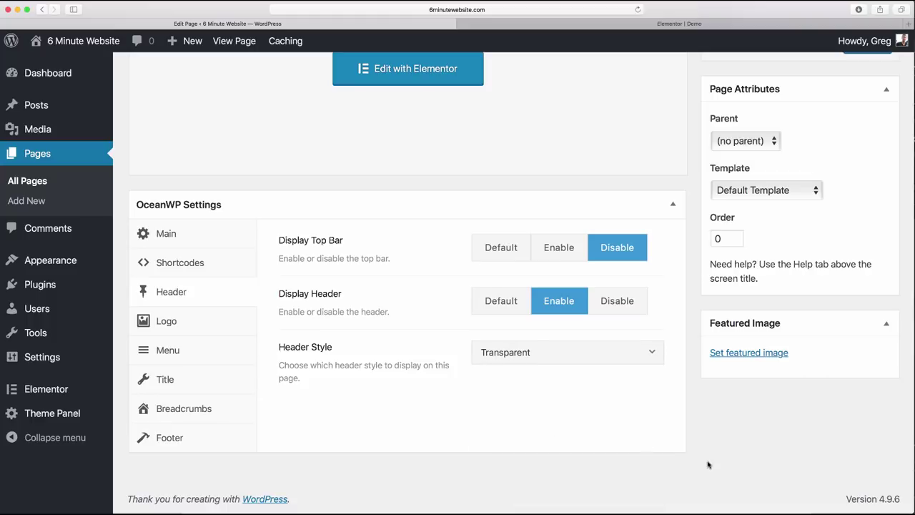
{"action": "scroll", "coordinate": [708, 465], "scroll_direction": "up", "scroll_amount": 5}
{"action": "left_click", "coordinate": [868, 282]}
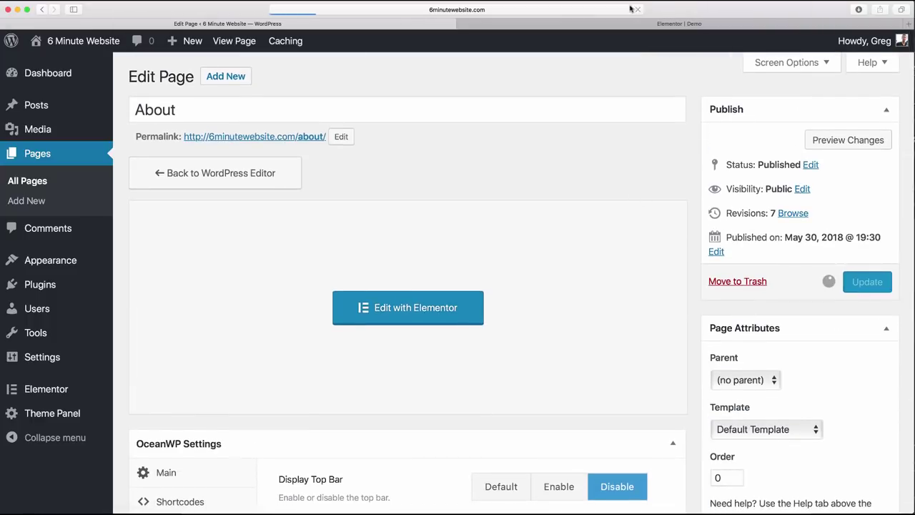
{"action": "left_click", "coordinate": [679, 24]}
{"action": "scroll", "coordinate": [501, 160], "scroll_direction": "down", "scroll_amount": 10}
Close the Demo editor, load 6minutewebsite.com in a new tab, and view the live About page hero
{"action": "scroll", "coordinate": [502, 160], "scroll_direction": "up", "scroll_amount": 10}
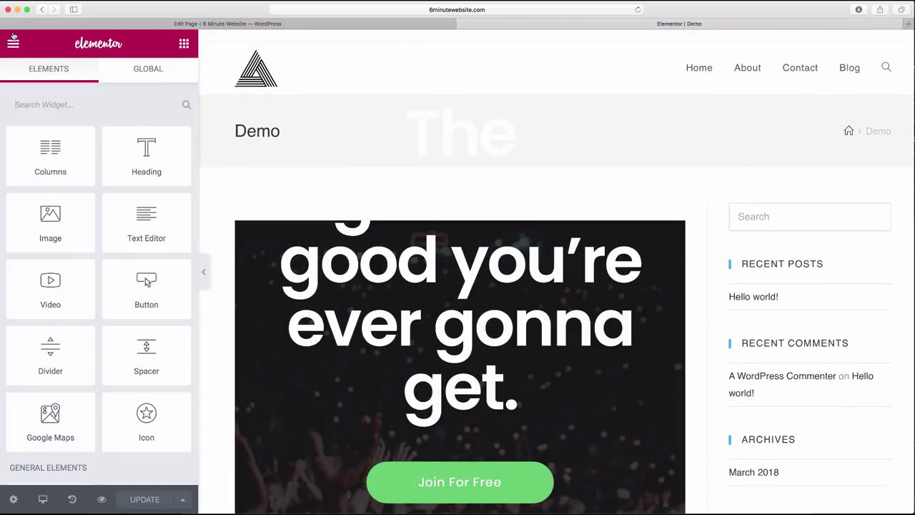
{"action": "left_click", "coordinate": [462, 24]}
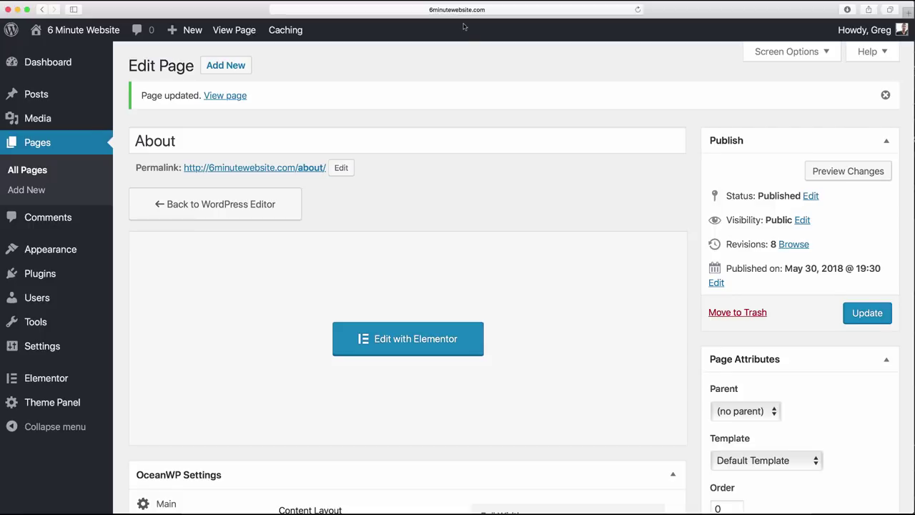
{"action": "key", "text": "super+t"}
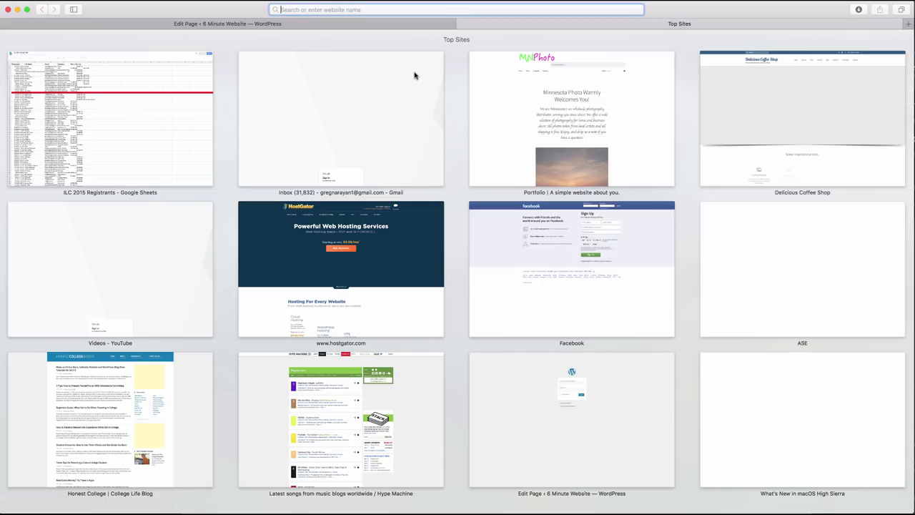
{"action": "type", "text": "6"}
{"action": "key", "text": "Return"}
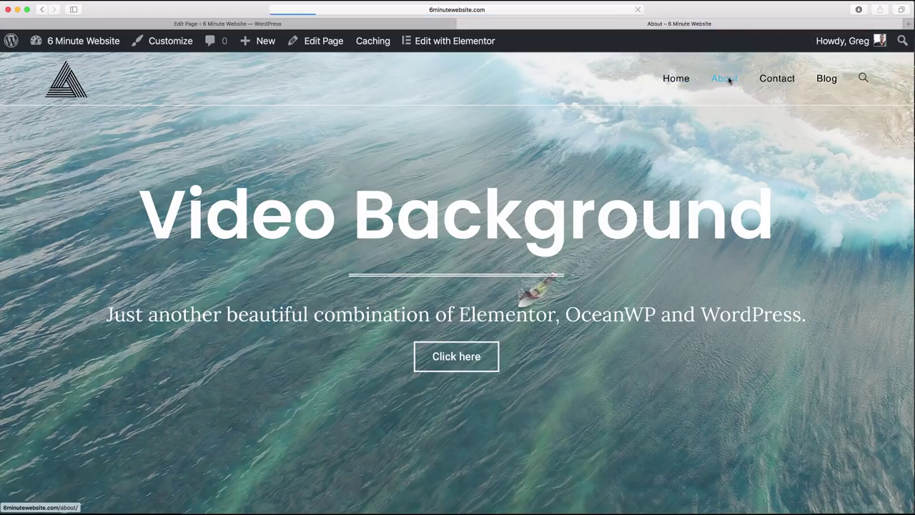
{"action": "left_click", "coordinate": [730, 81]}
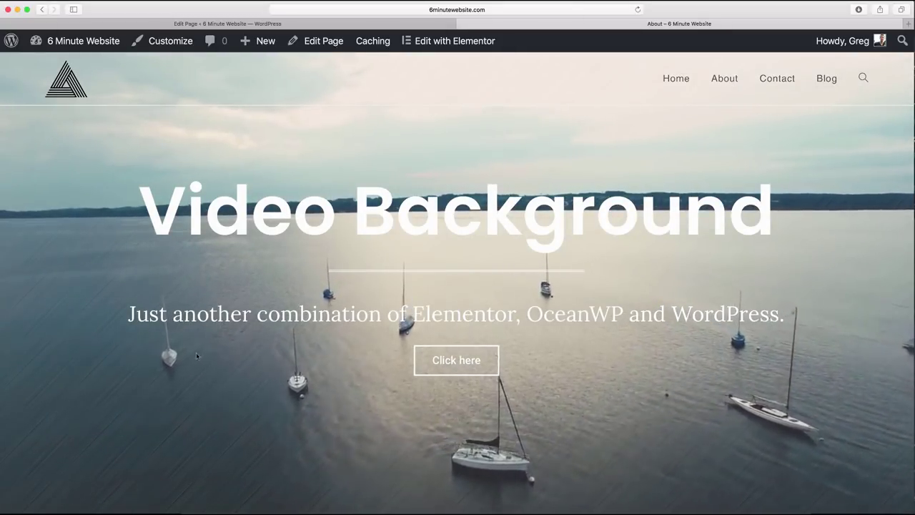
{"action": "scroll", "coordinate": [523, 436], "scroll_direction": "down", "scroll_amount": 3}
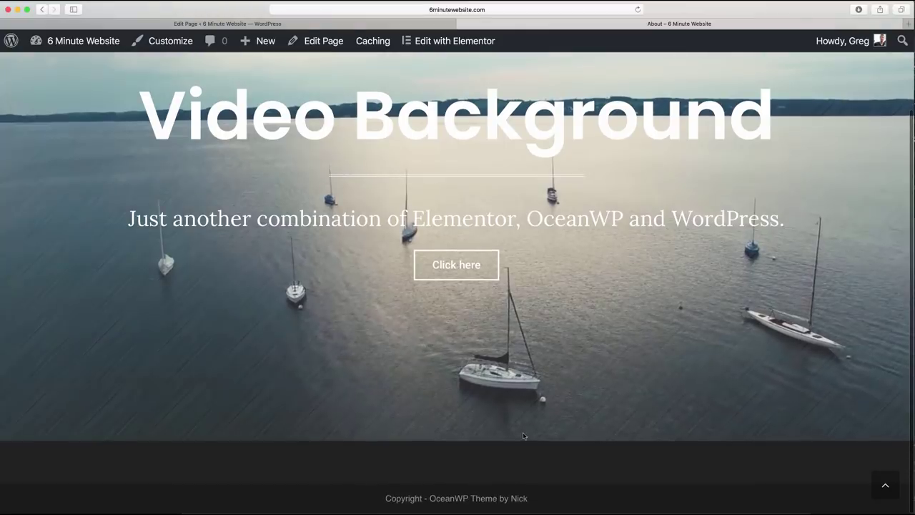
{"action": "scroll", "coordinate": [523, 436], "scroll_direction": "up", "scroll_amount": 3}
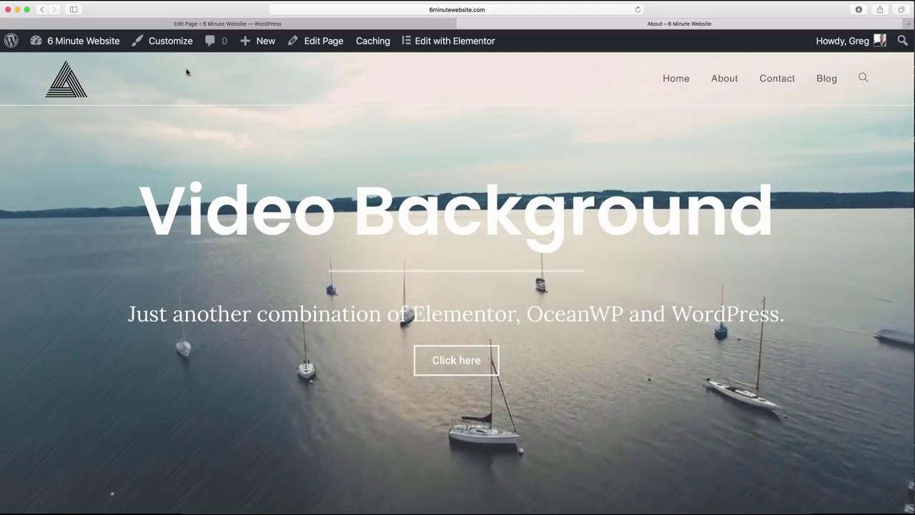
In the Customizer's Header 1 menu, move Blog under About and then back to the end
{"action": "left_click", "coordinate": [166, 43]}
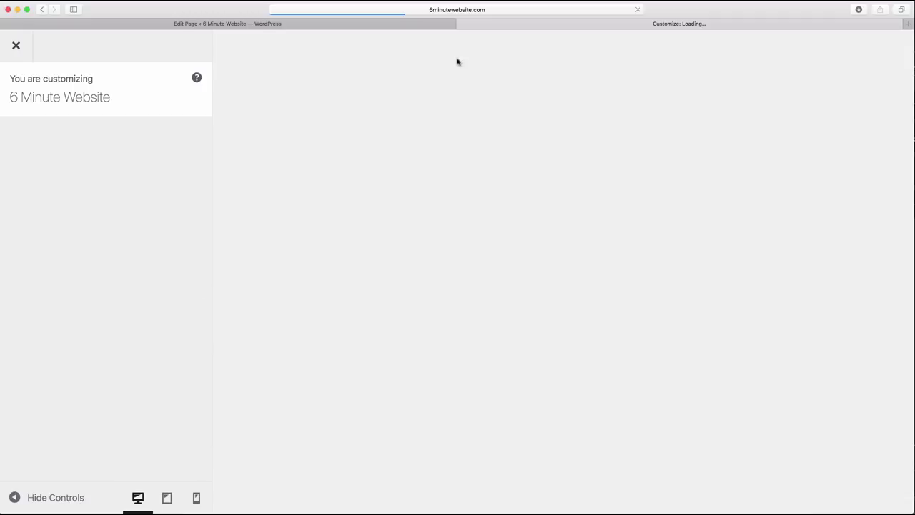
{"action": "left_click", "coordinate": [191, 236]}
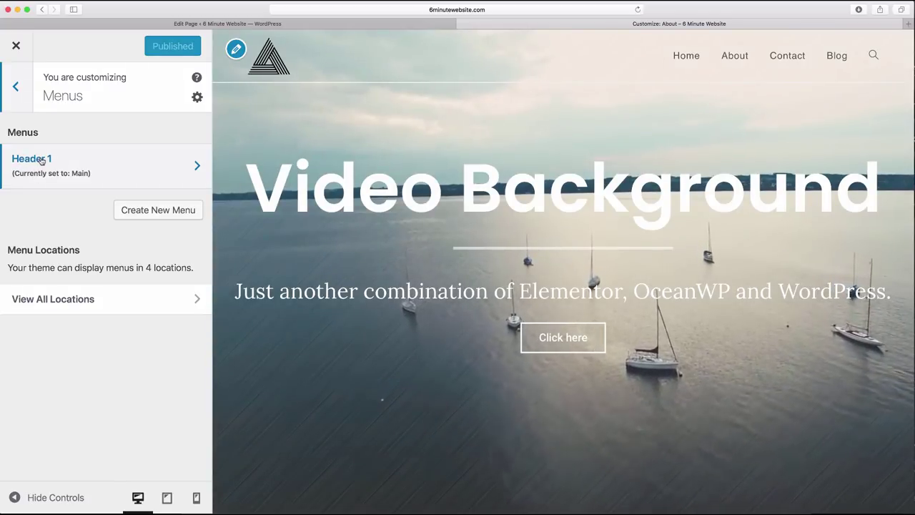
{"action": "left_click", "coordinate": [194, 168]}
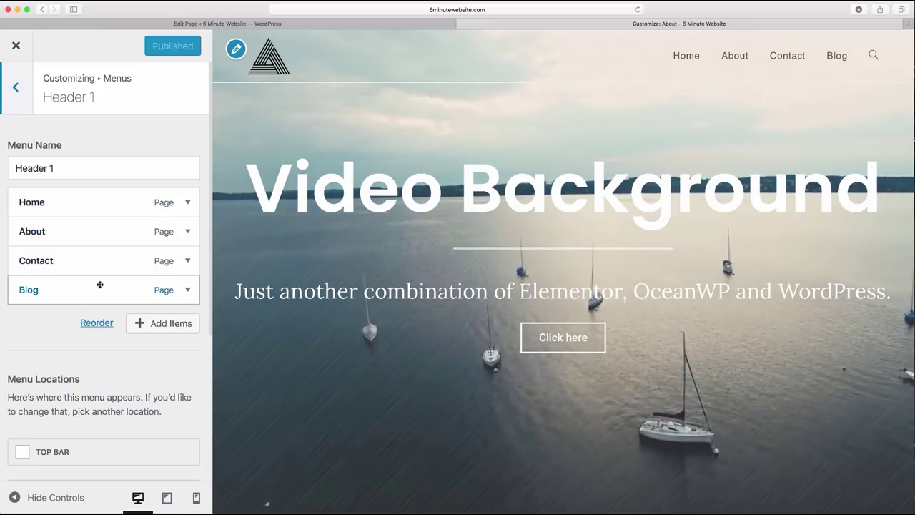
{"action": "left_click_drag", "start_coordinate": [119, 294], "coordinate": [115, 249]}
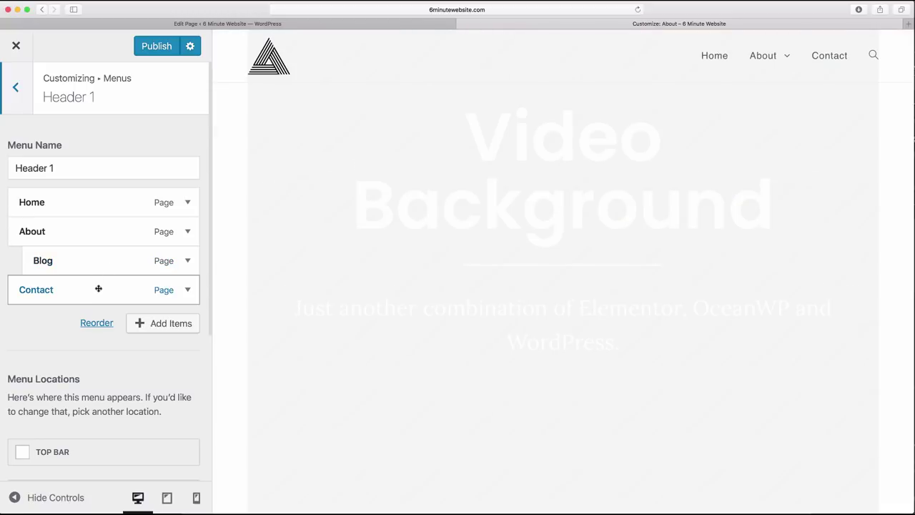
{"action": "left_click_drag", "start_coordinate": [98, 288], "coordinate": [57, 290]}
{"action": "left_click", "coordinate": [16, 91]}
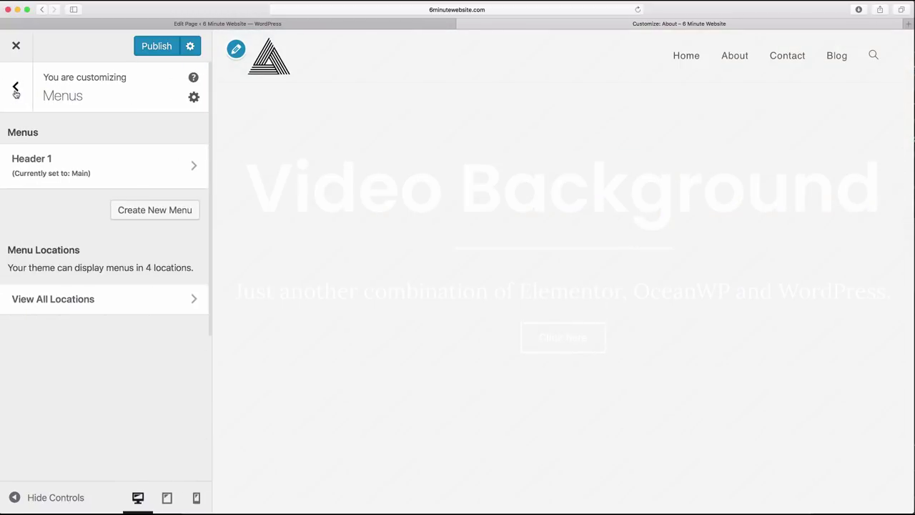
{"action": "left_click", "coordinate": [17, 84]}
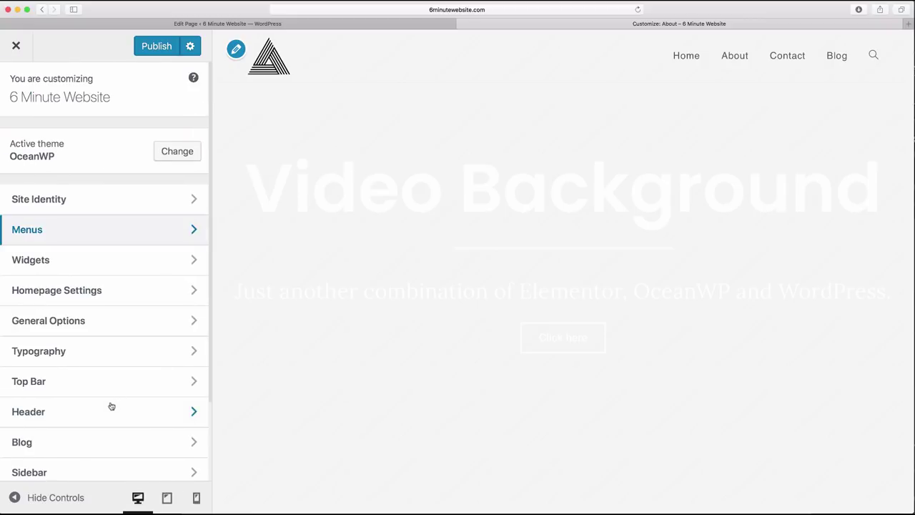
Review the Header > Logo settings, then close the Customizer
{"action": "left_click", "coordinate": [85, 416]}
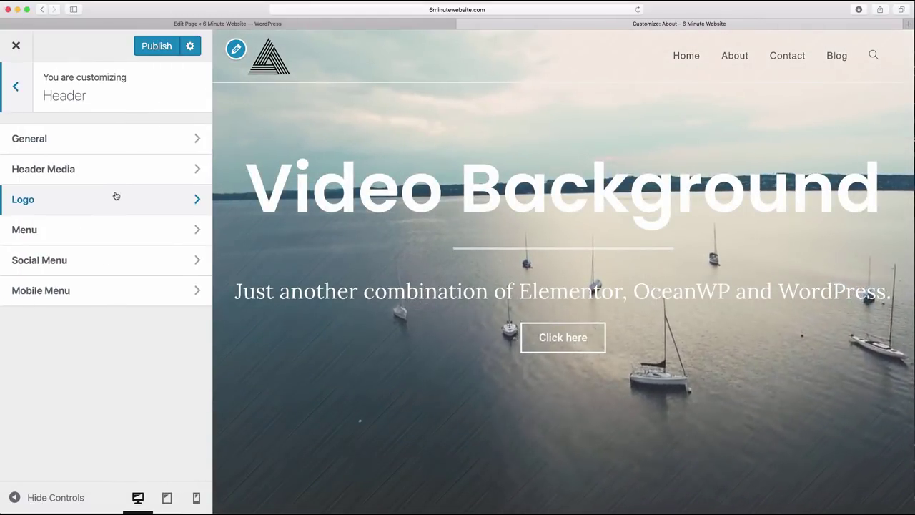
{"action": "left_click", "coordinate": [179, 206]}
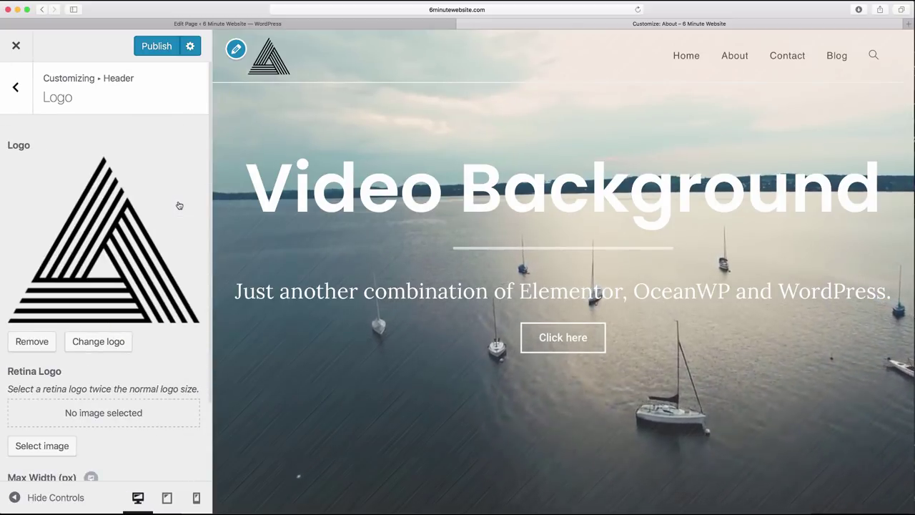
{"action": "scroll", "coordinate": [111, 285], "scroll_direction": "down", "scroll_amount": 3}
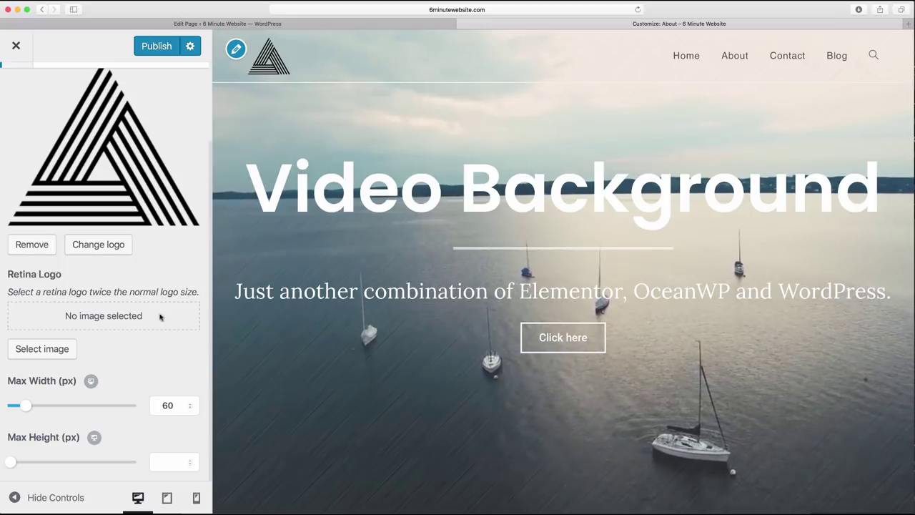
{"action": "scroll", "coordinate": [153, 294], "scroll_direction": "up", "scroll_amount": 3}
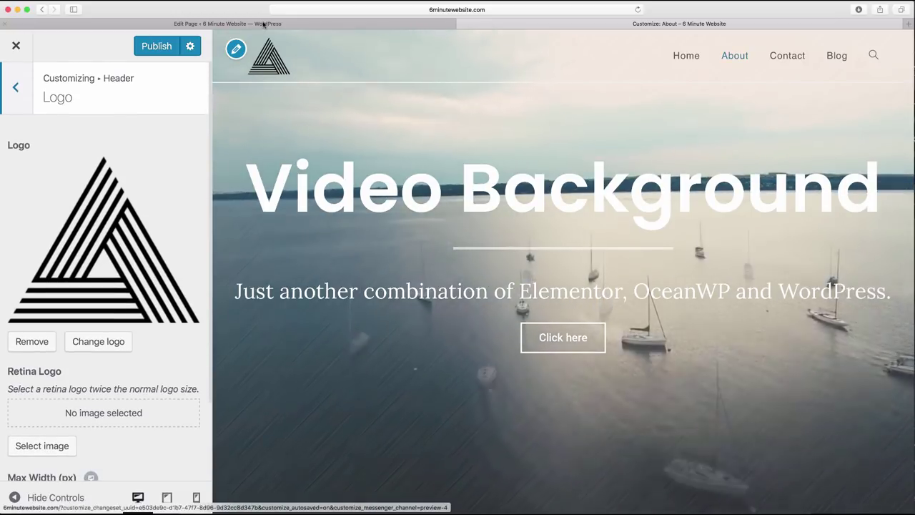
{"action": "left_click", "coordinate": [15, 47]}
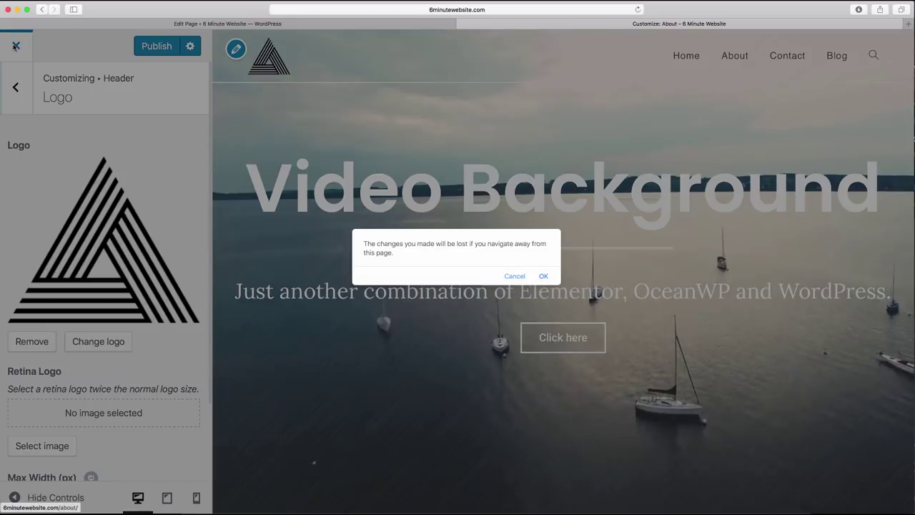
Leave the Customizer without saving, view the home page, then return to the About page's admin editor
{"action": "left_click", "coordinate": [545, 276]}
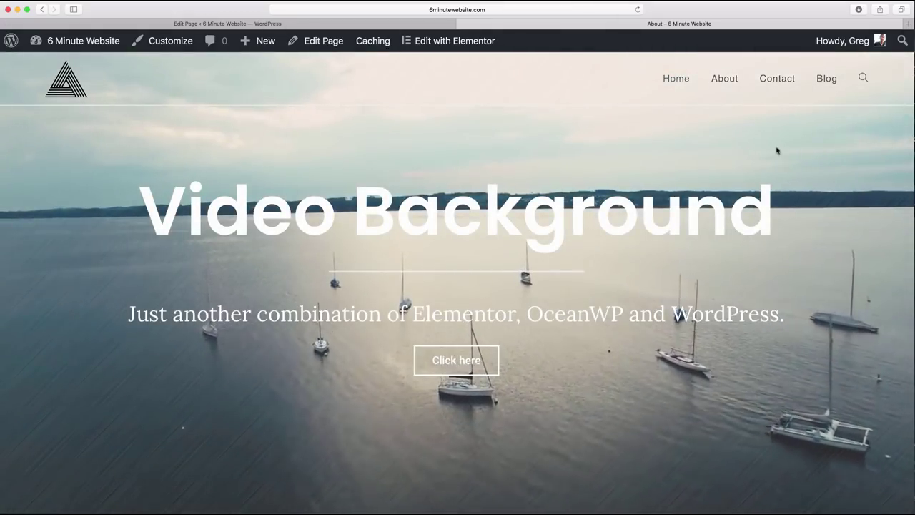
{"action": "left_click", "coordinate": [676, 77]}
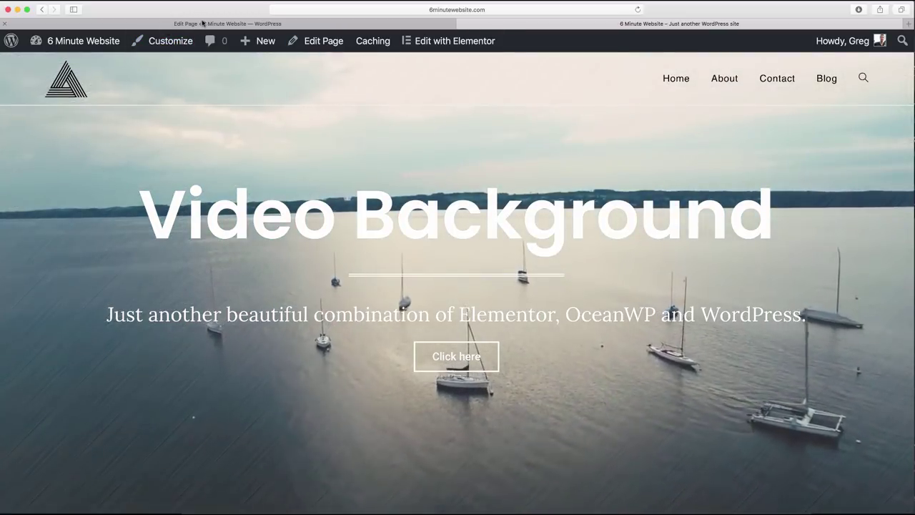
{"action": "left_click", "coordinate": [202, 23]}
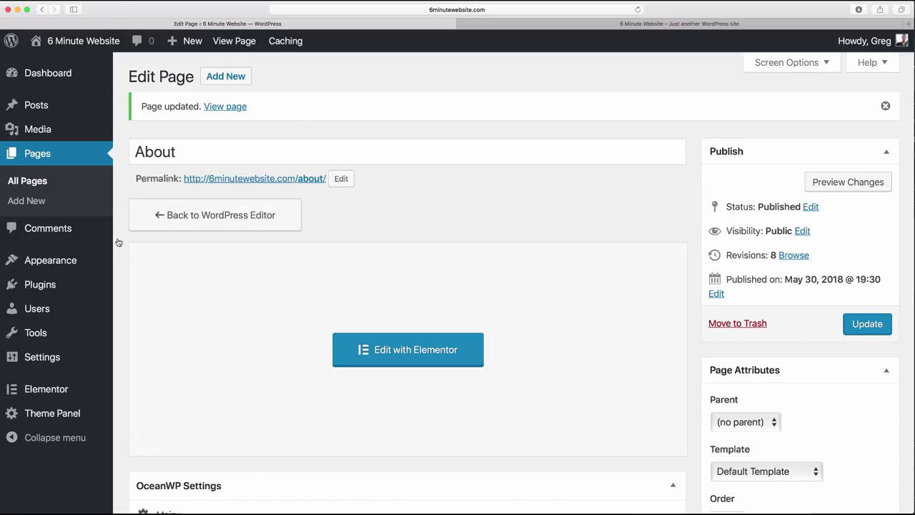
In Elementor, give the hero section the lake-with-sailboats photo vbg-4.jpg as background fallback, then update the page
{"action": "left_click", "coordinate": [405, 359]}
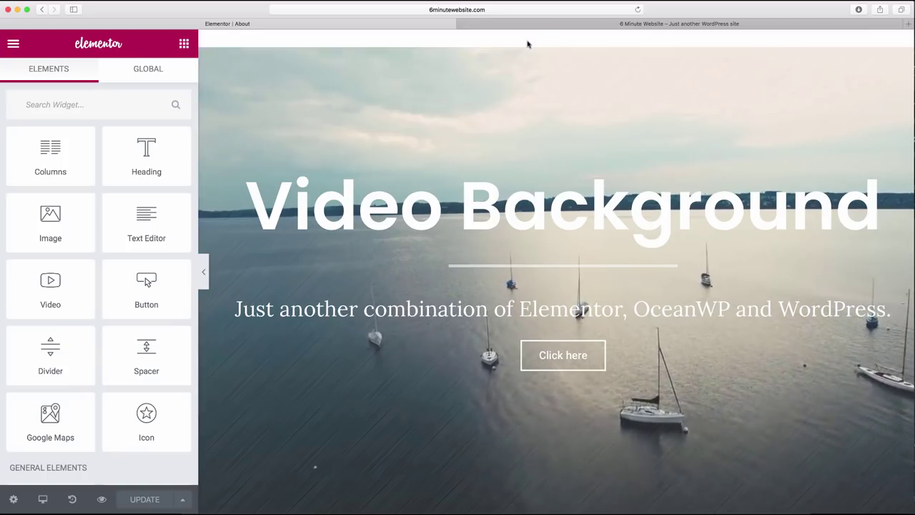
{"action": "left_click", "coordinate": [527, 39]}
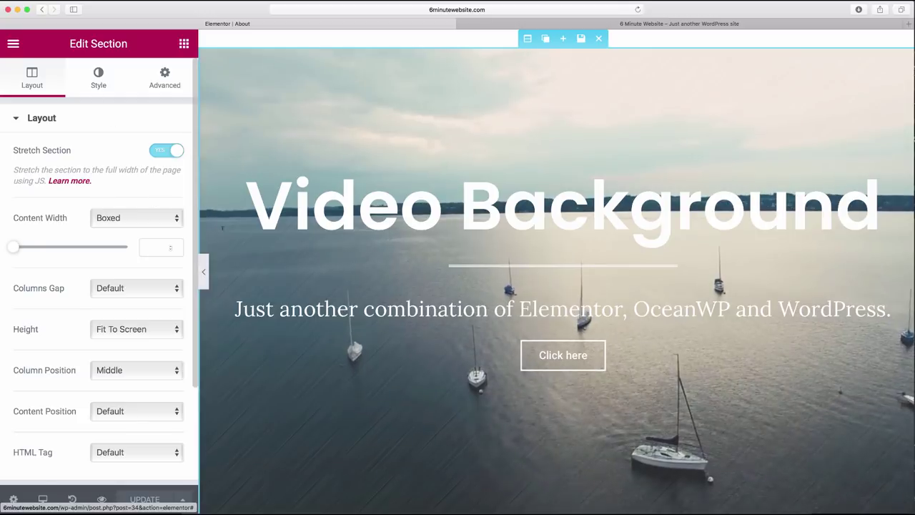
{"action": "left_click", "coordinate": [98, 82]}
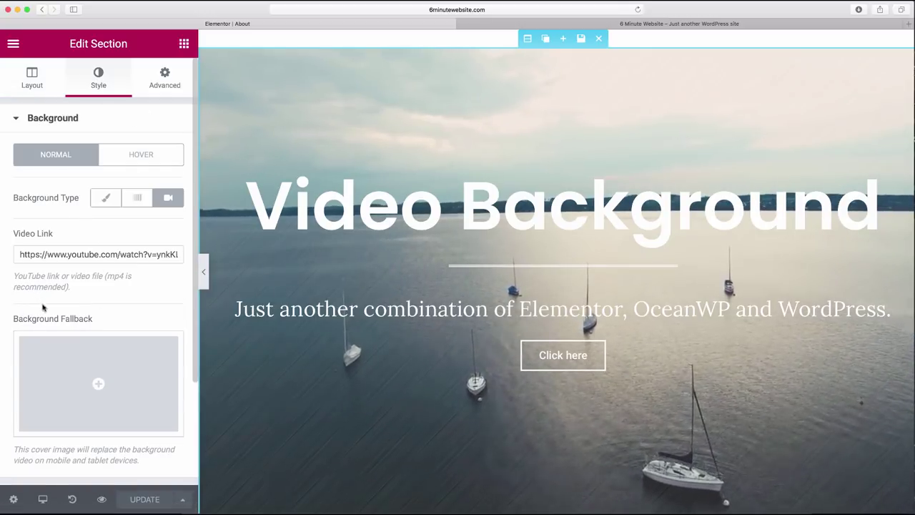
{"action": "left_click", "coordinate": [99, 386]}
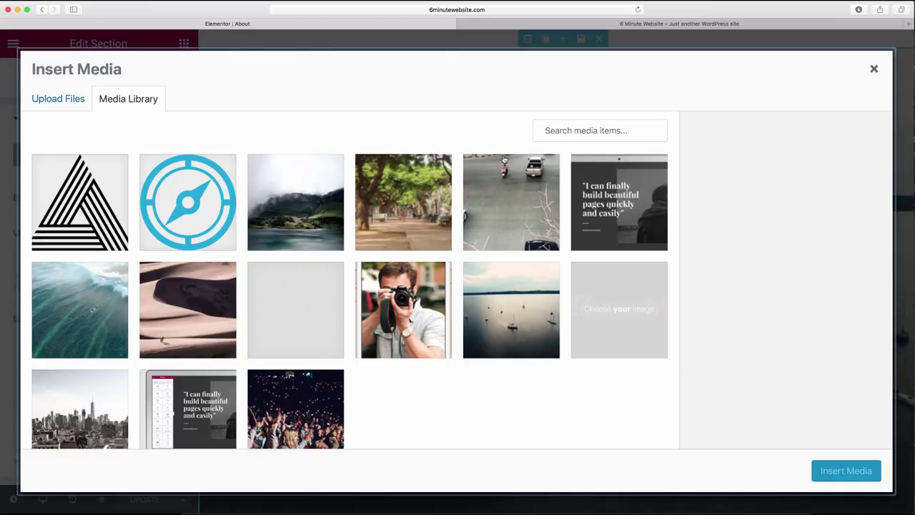
{"action": "left_click", "coordinate": [508, 320]}
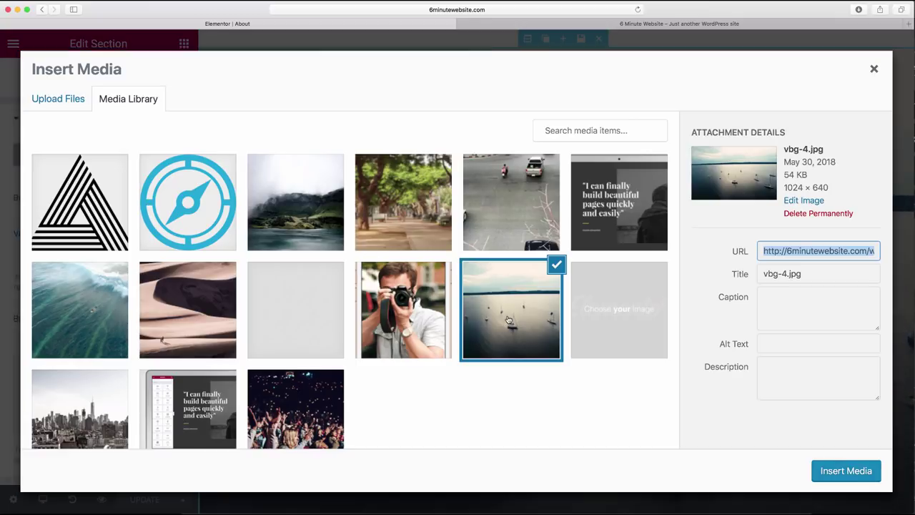
{"action": "left_click", "coordinate": [839, 471]}
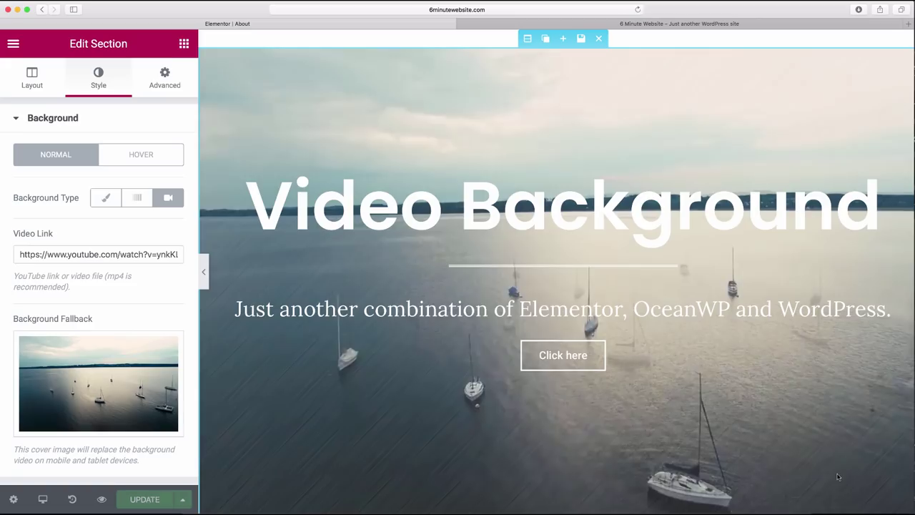
{"action": "left_click", "coordinate": [136, 496]}
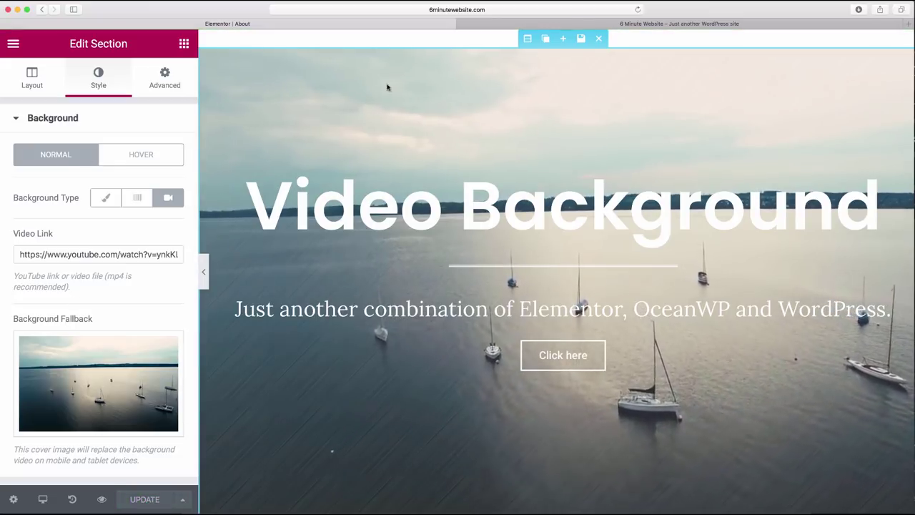
Reload the live About page from the header menu to view the sailboat-video hero
{"action": "left_click", "coordinate": [623, 23]}
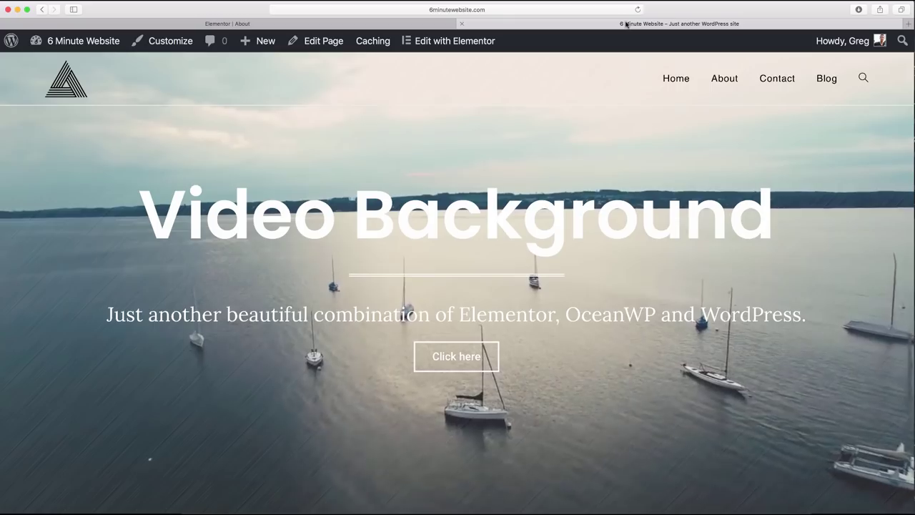
{"action": "left_click", "coordinate": [730, 82]}
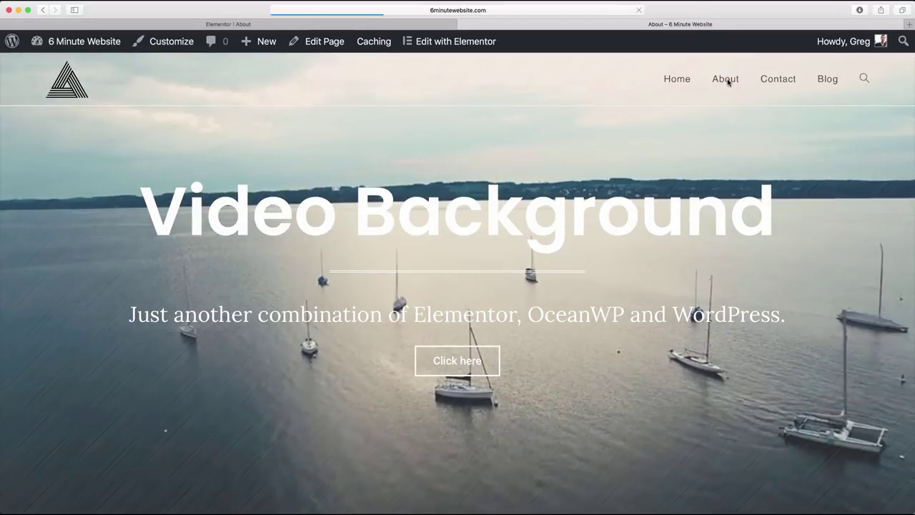